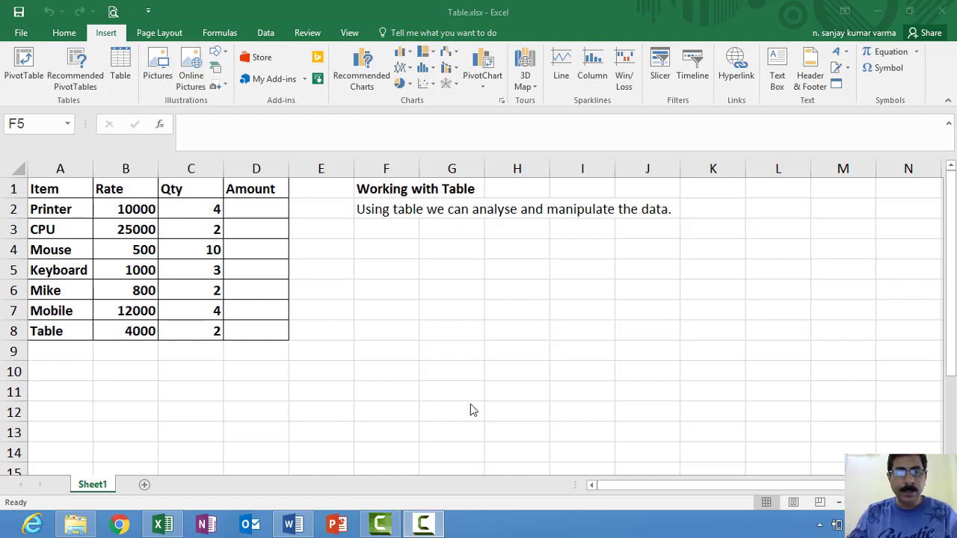
Step: Select the Item, Rate, Qty and Amount header cells and a block of data cells
click(67, 192)
click(105, 189)
click(192, 189)
click(243, 193)
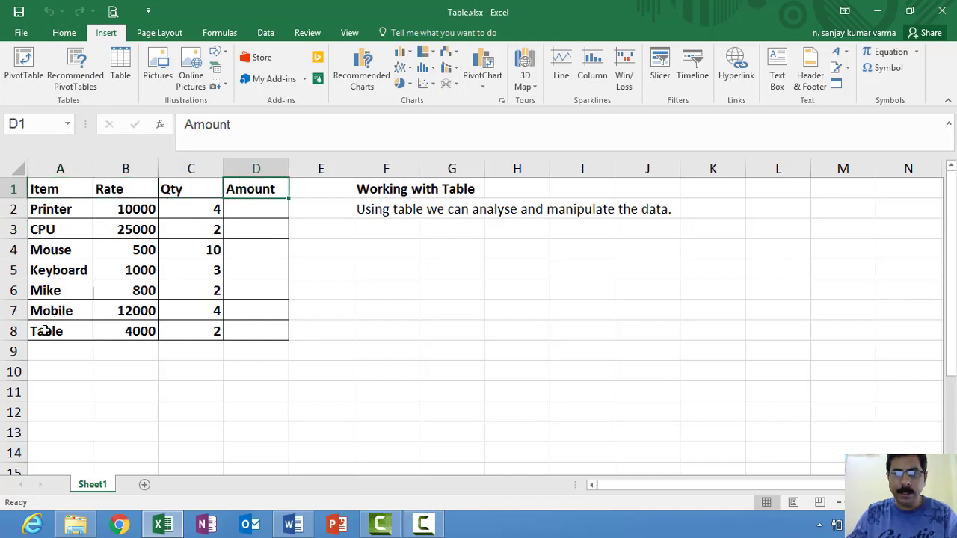
mouse_move(252, 331)
mouse_down()
mouse_move(86, 260)
mouse_move(45, 177)
mouse_up()
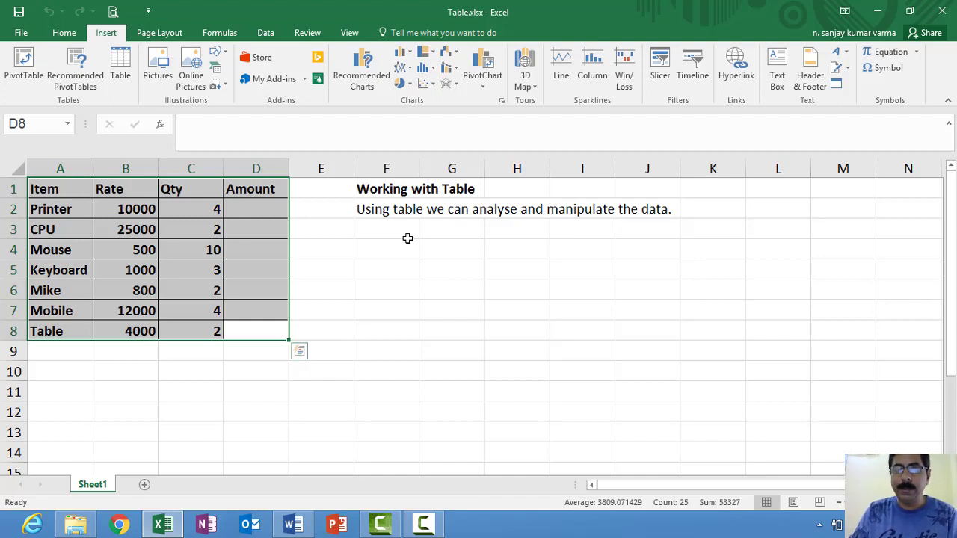
Step: Convert A1:D8 into a table with headers using Insert > Table
drag(76, 191, 250, 331)
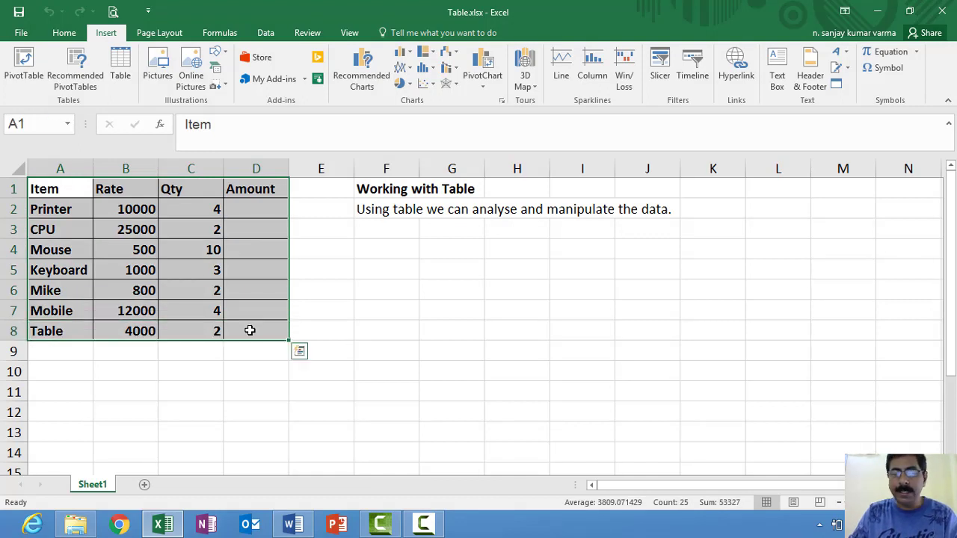
scroll(104, 37, down, 1)
click(105, 34)
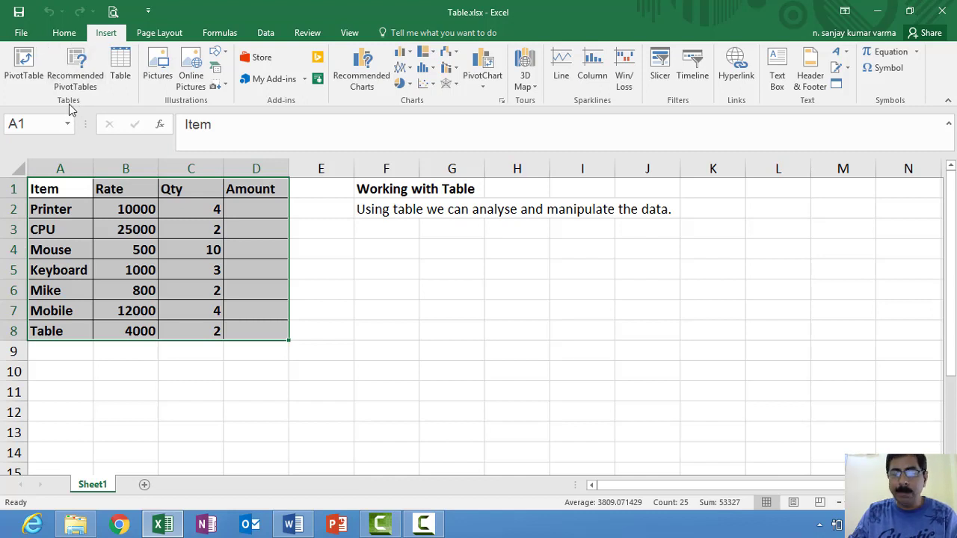
click(126, 63)
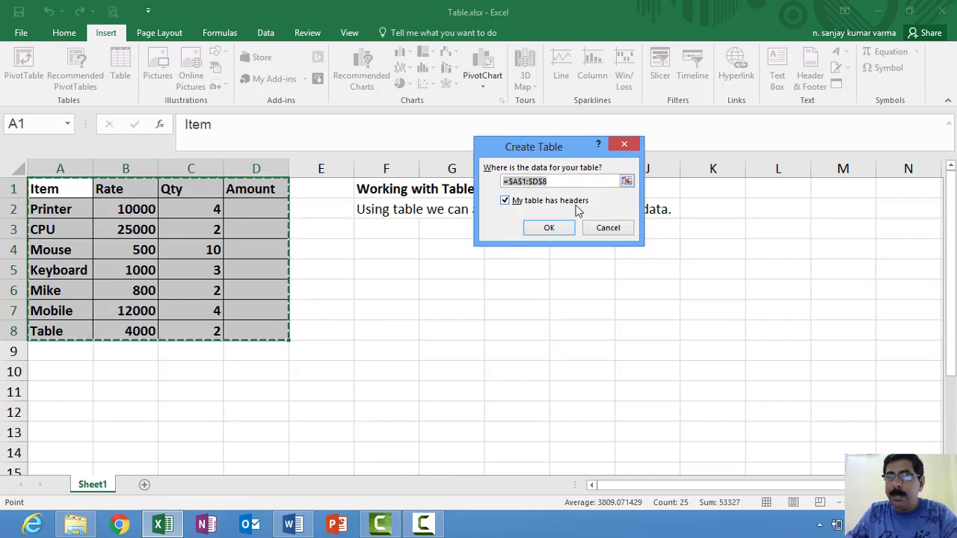
click(549, 228)
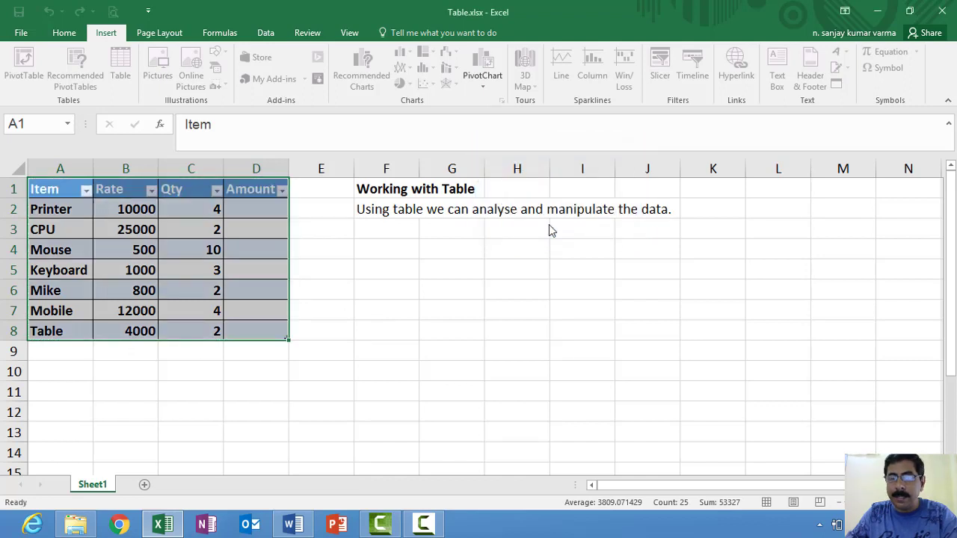
click(251, 232)
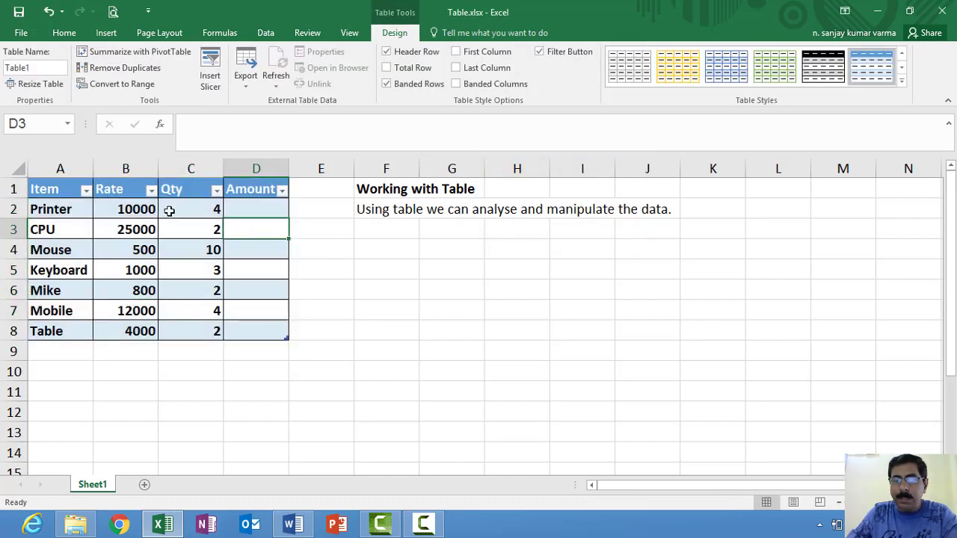
mouse_move(67, 191)
mouse_down()
mouse_move(191, 202)
mouse_move(248, 336)
mouse_up()
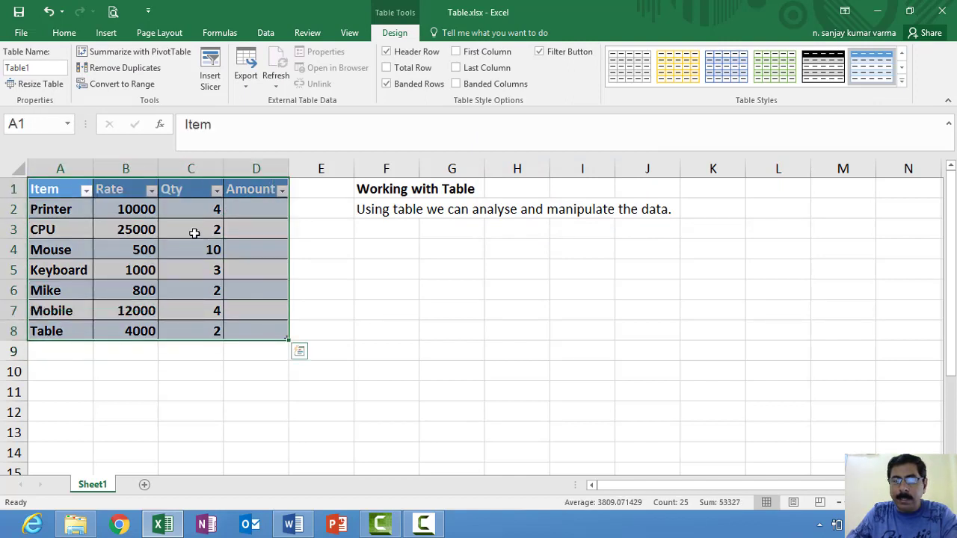
click(184, 271)
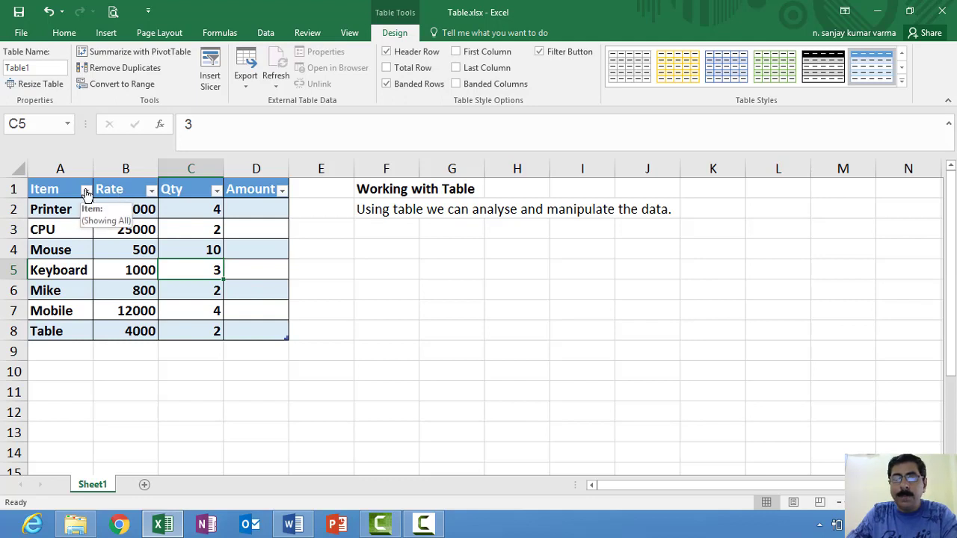
click(86, 191)
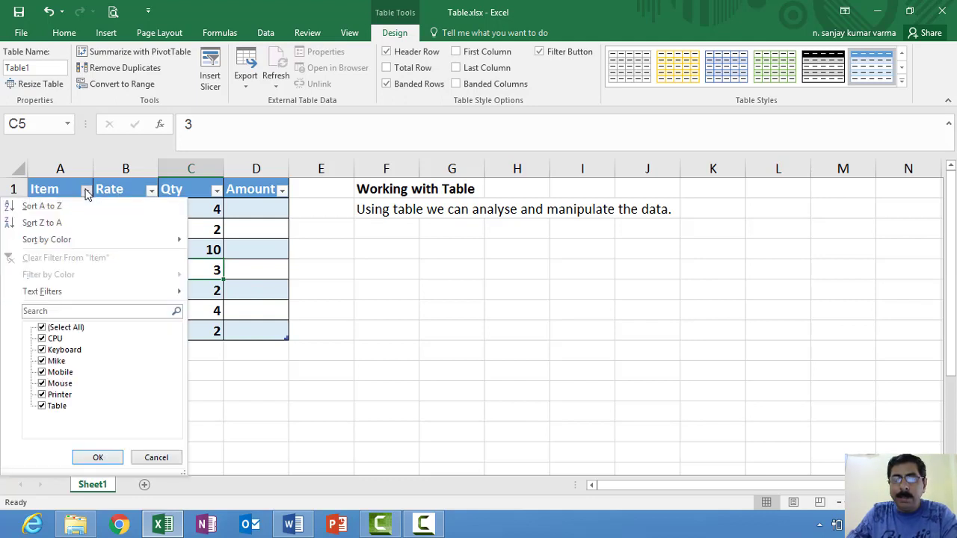
click(86, 192)
click(151, 191)
click(151, 191)
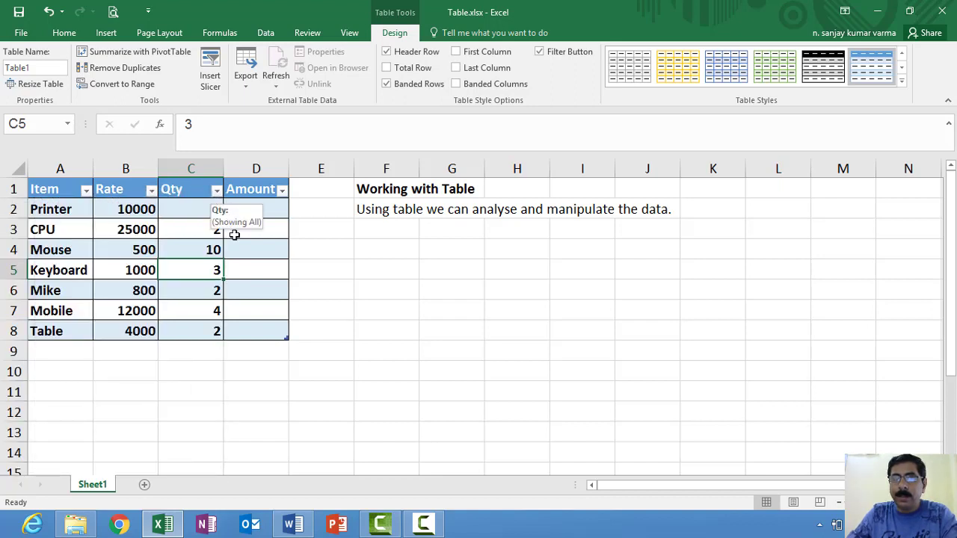
click(242, 272)
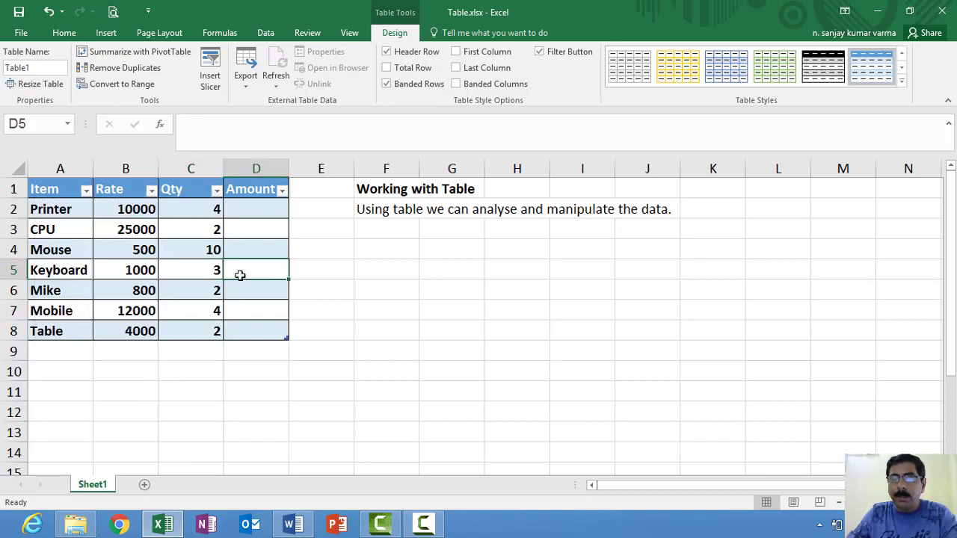
click(436, 310)
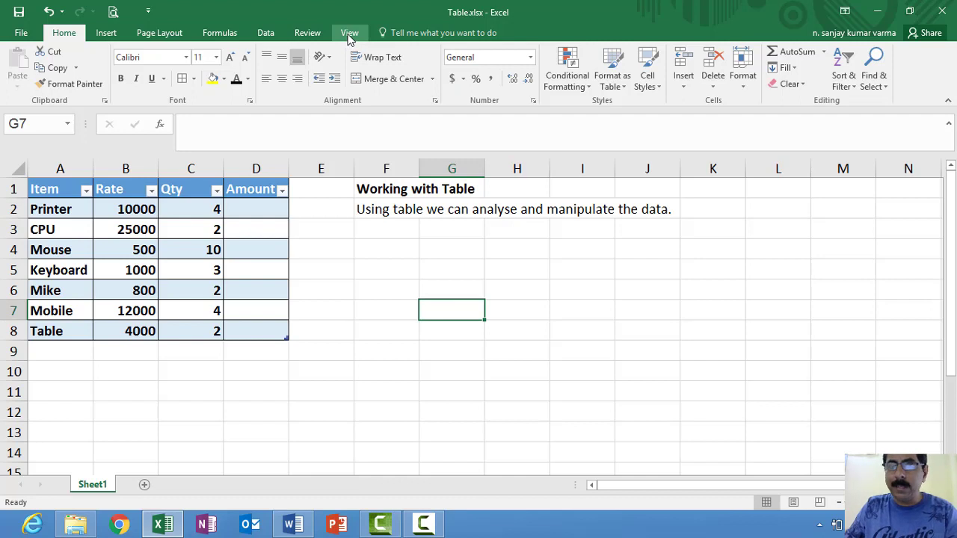
Step: Restyle Table1 with Table Style Dark 2 after briefly trying a blue banded style
click(206, 274)
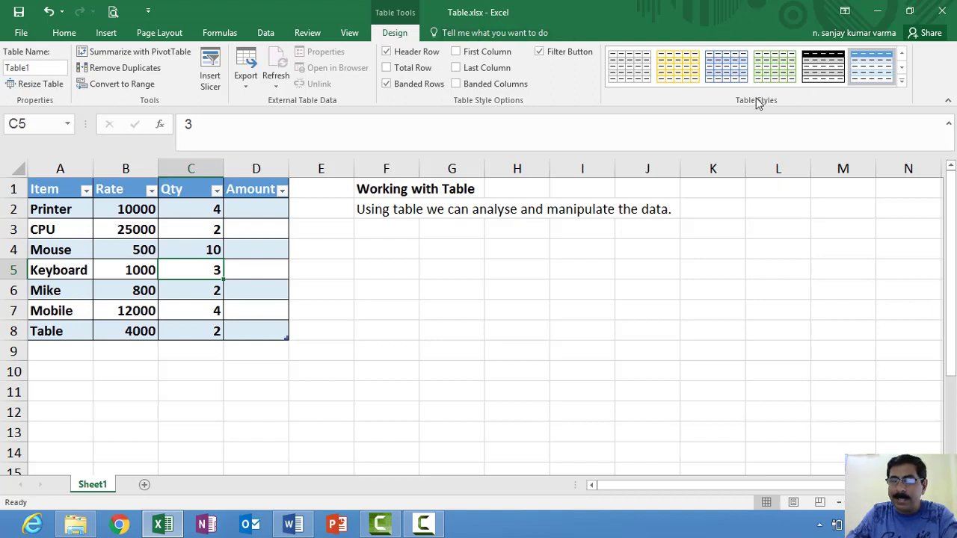
click(243, 250)
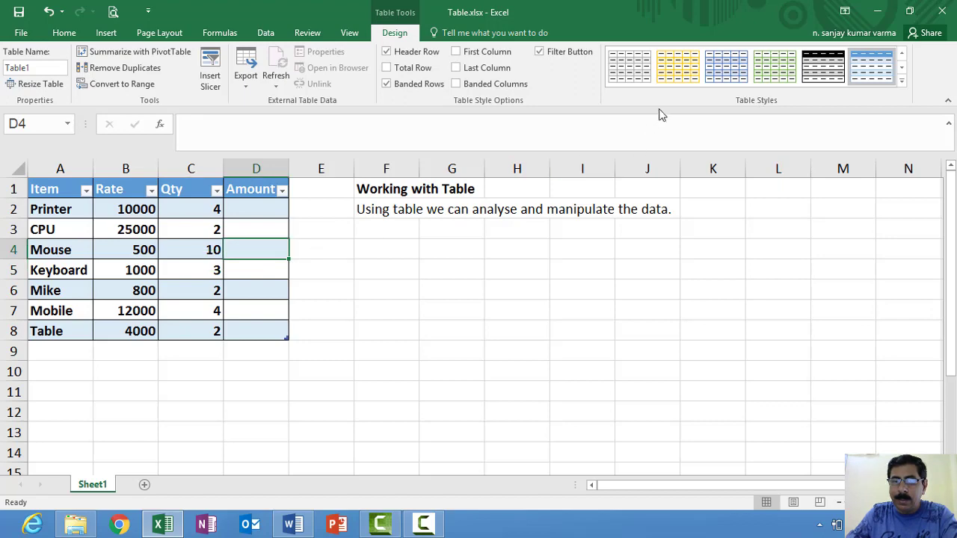
click(725, 67)
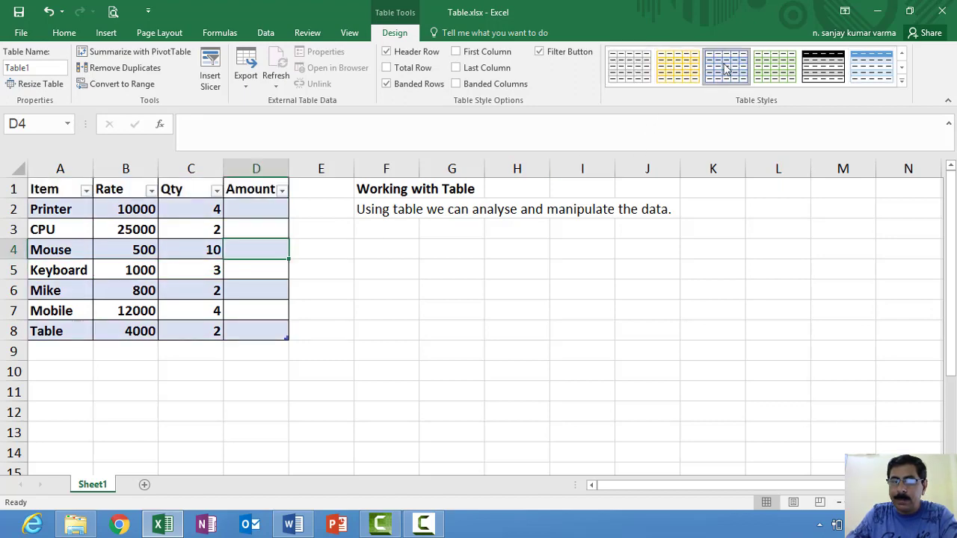
click(902, 82)
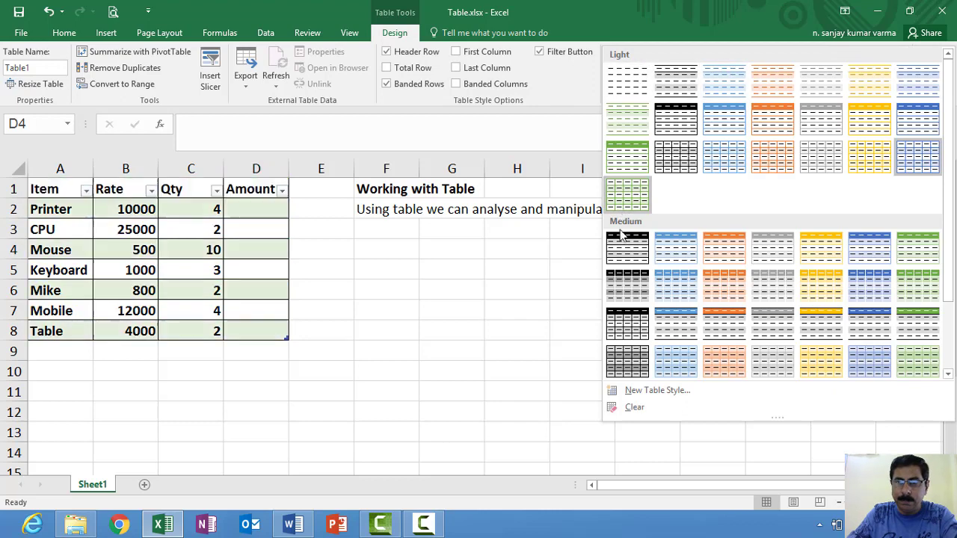
scroll(625, 255, down, 2)
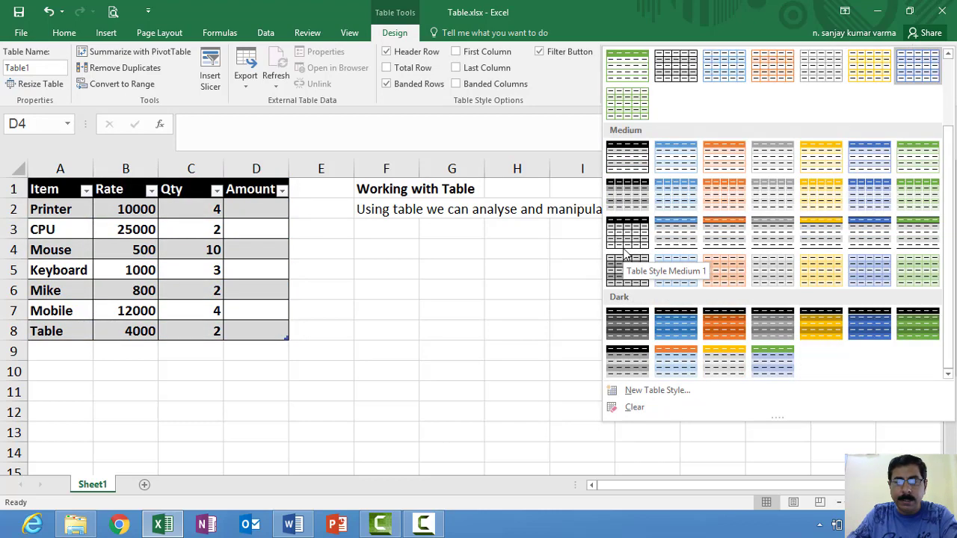
click(683, 325)
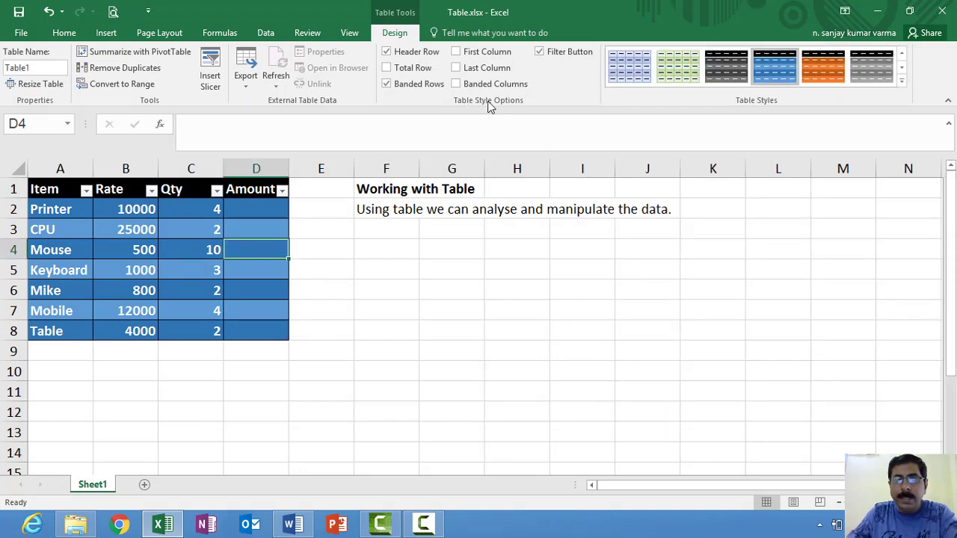
click(385, 53)
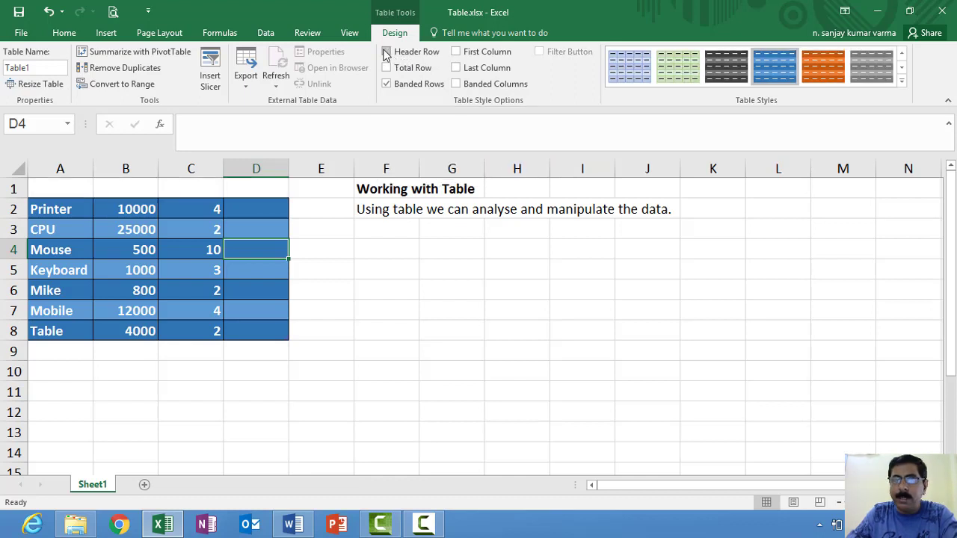
click(386, 53)
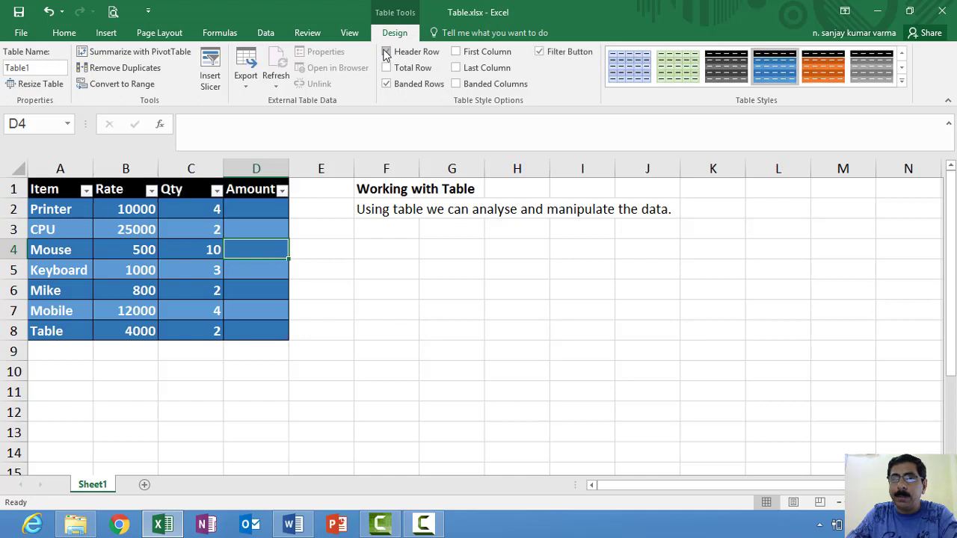
click(390, 88)
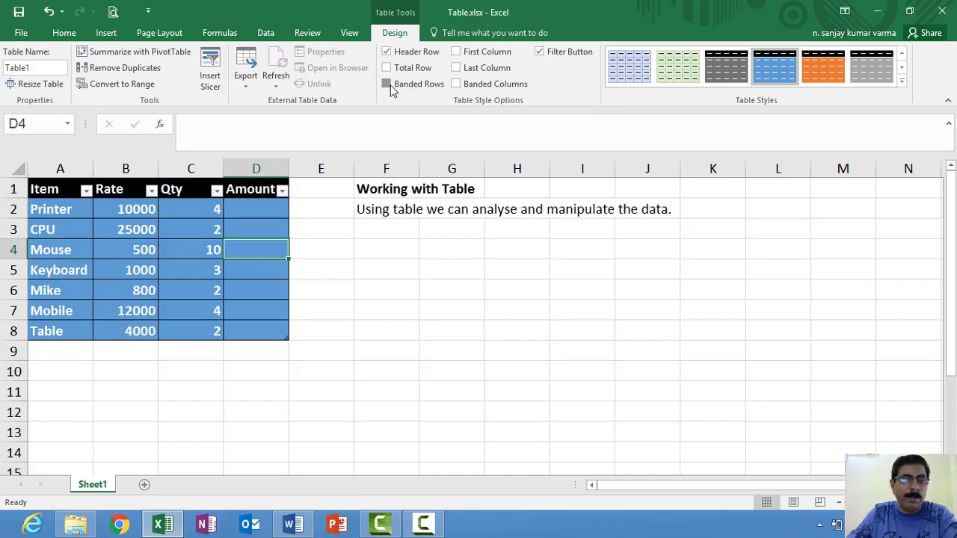
click(388, 85)
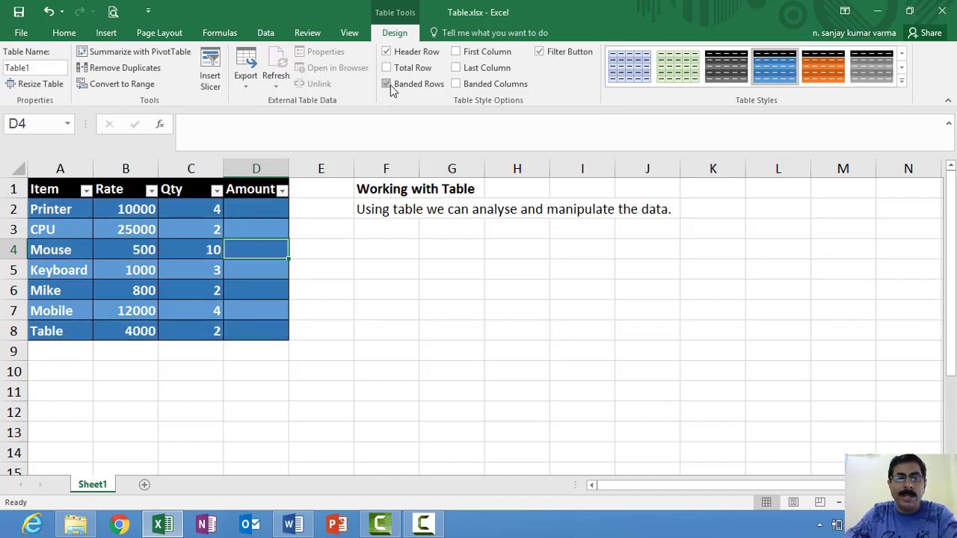
click(470, 55)
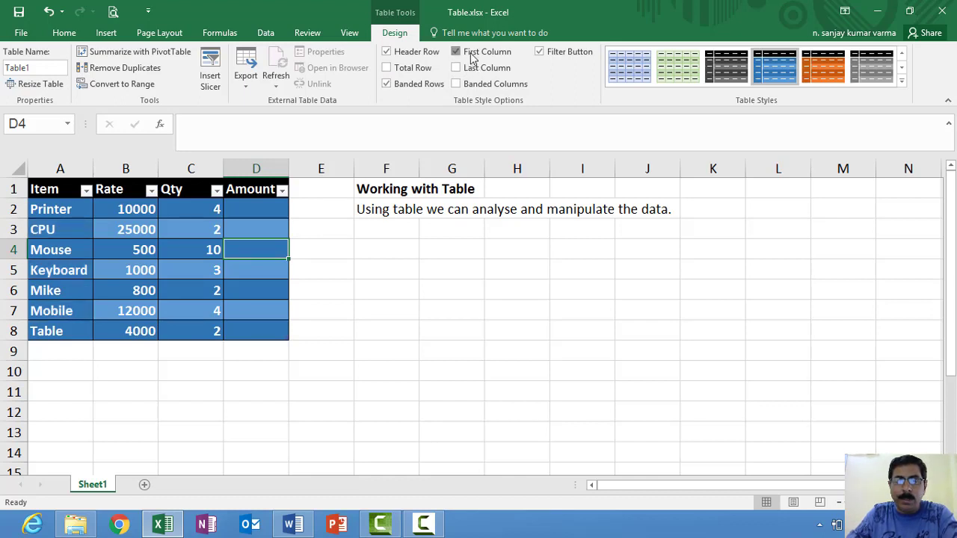
click(470, 56)
click(466, 72)
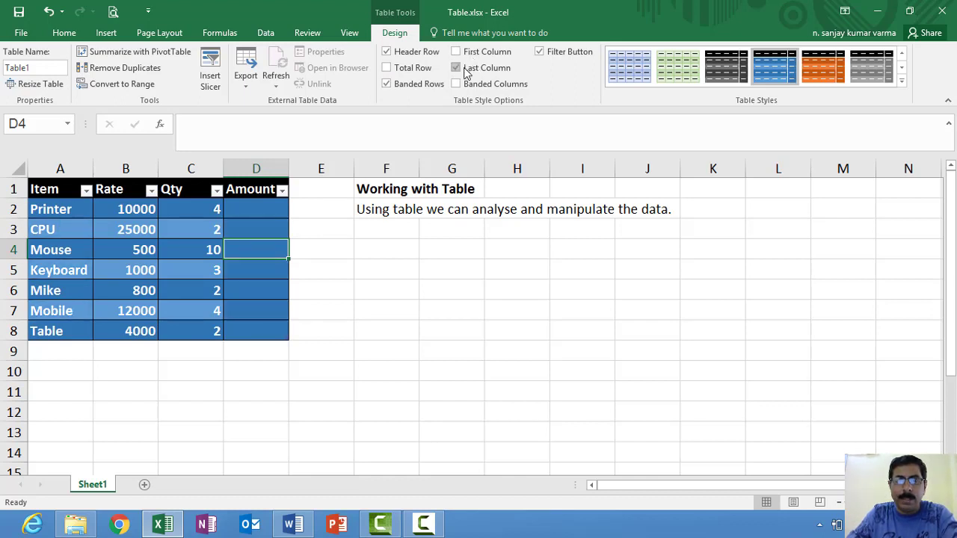
click(466, 72)
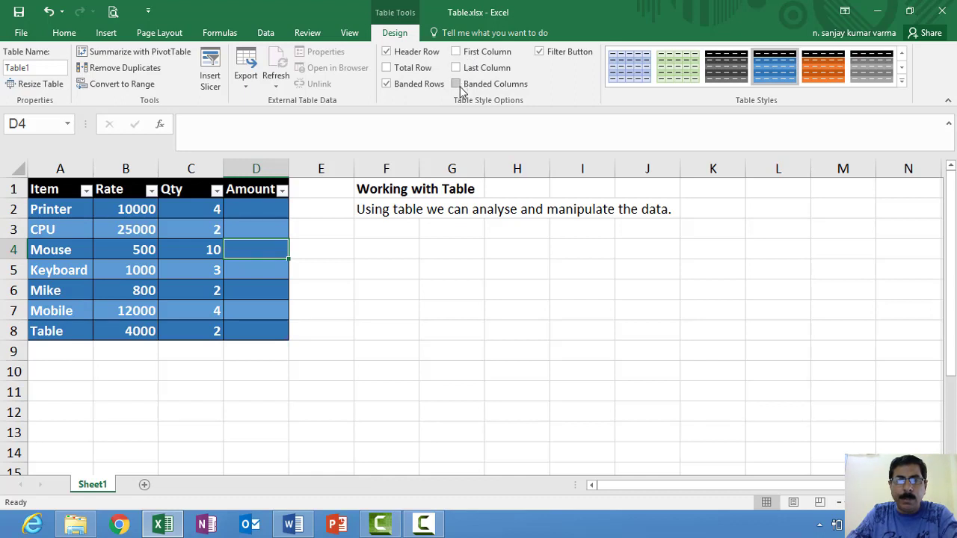
click(461, 89)
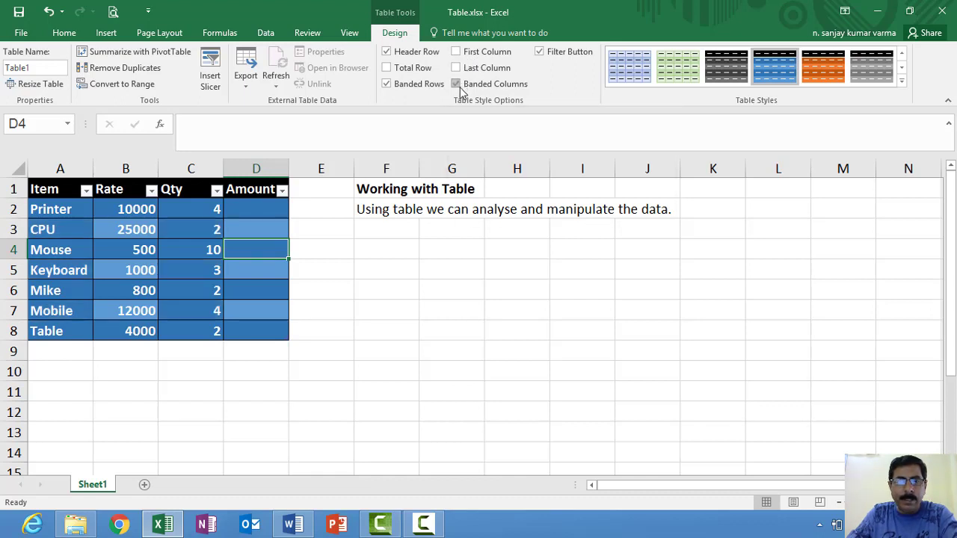
click(461, 89)
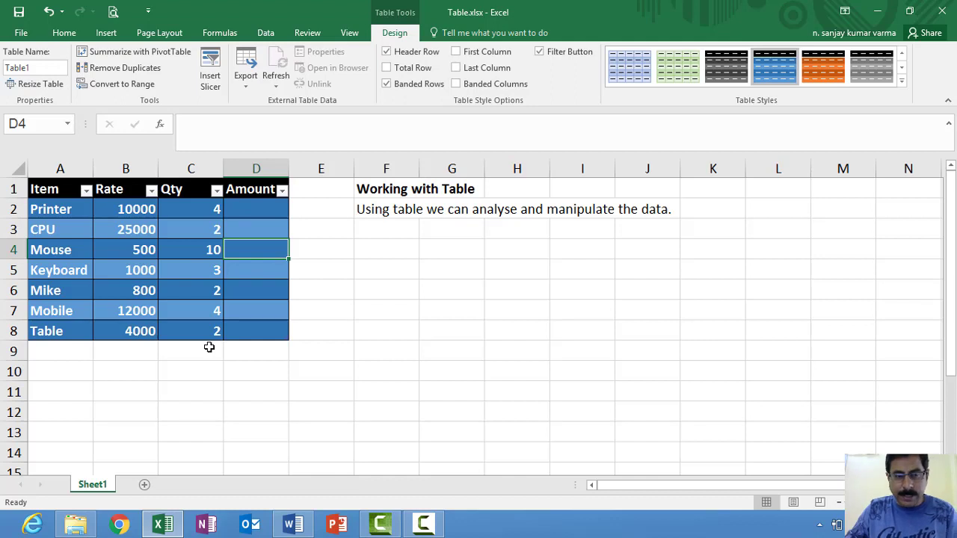
Step: Start a Rate-based formula in D2, abandon it, and recolour the table in a green style
click(82, 210)
click(149, 210)
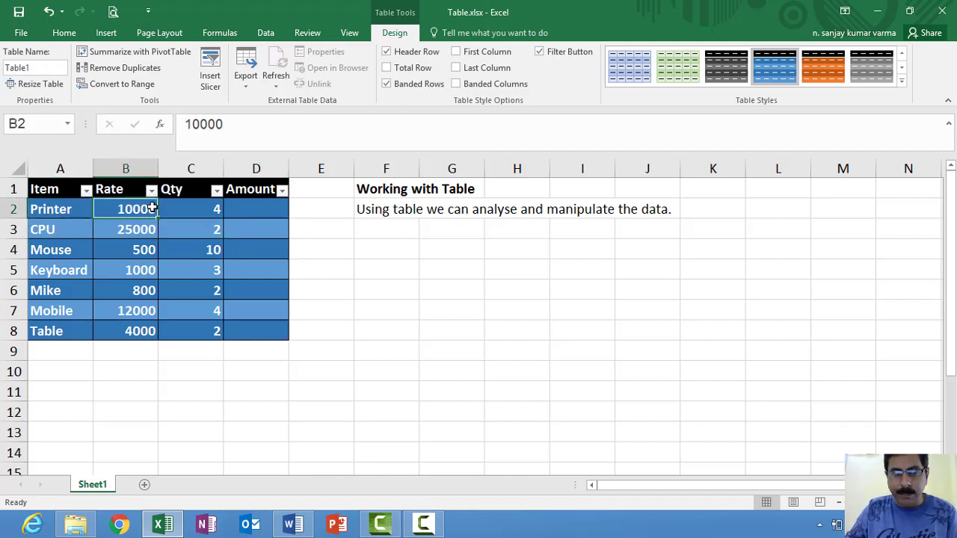
click(179, 210)
click(250, 209)
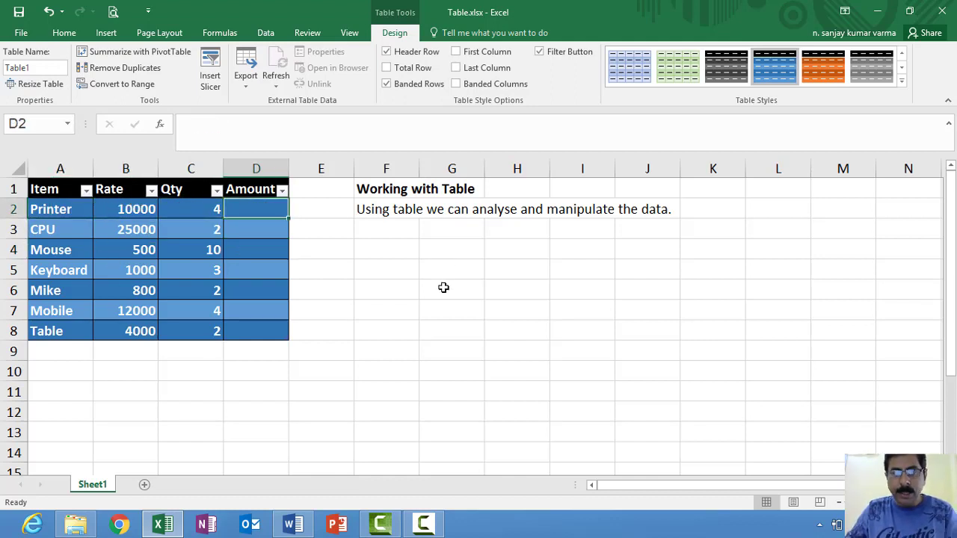
scroll(441, 296, up, 1)
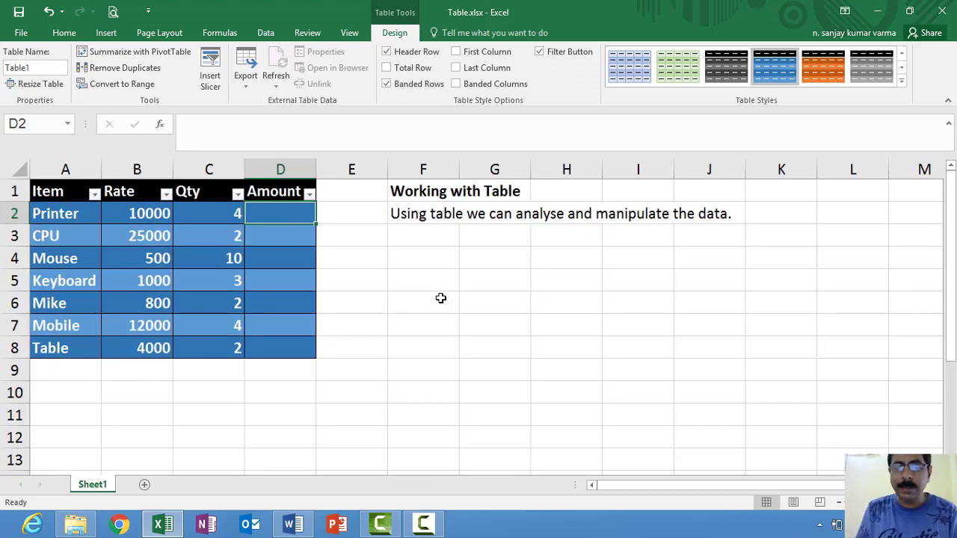
text(=)
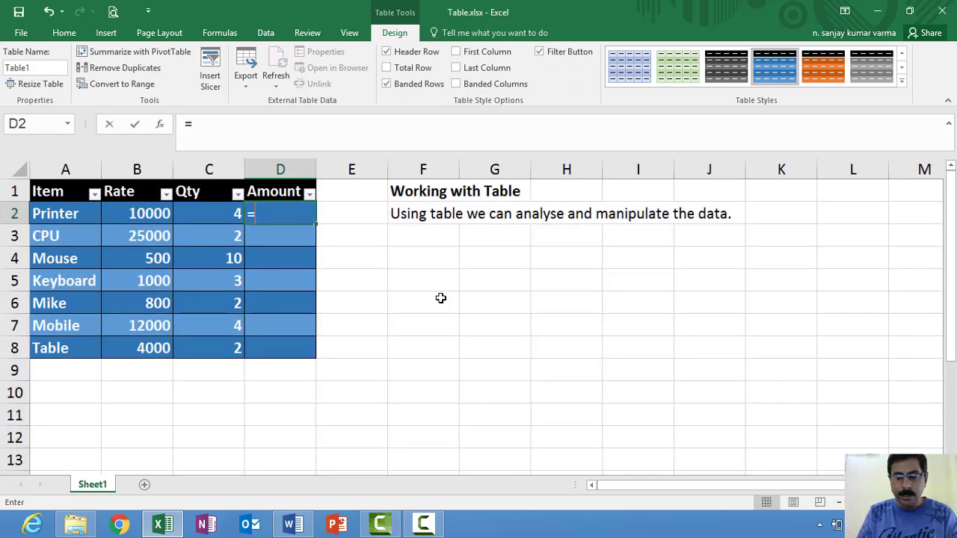
click(155, 214)
key(Escape)
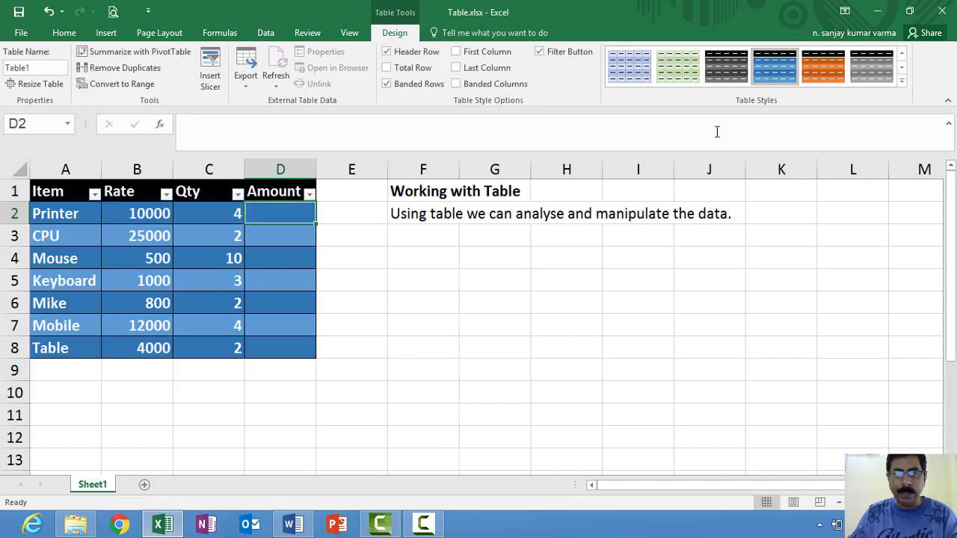
click(679, 67)
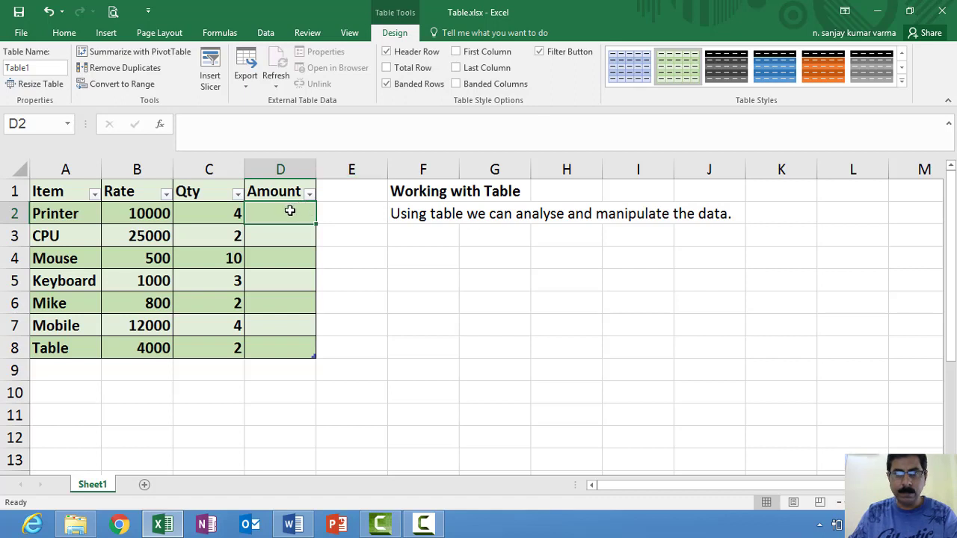
Step: Enter =[Rate]*[Qty] in D2 using the column-name autocomplete for Rate and Qty
text(=)
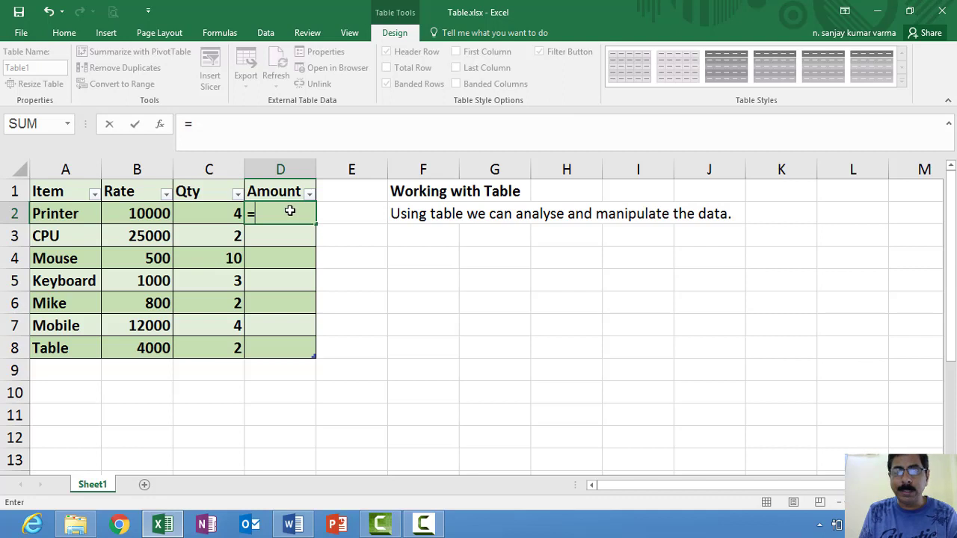
key(BackSpace)
text(=)
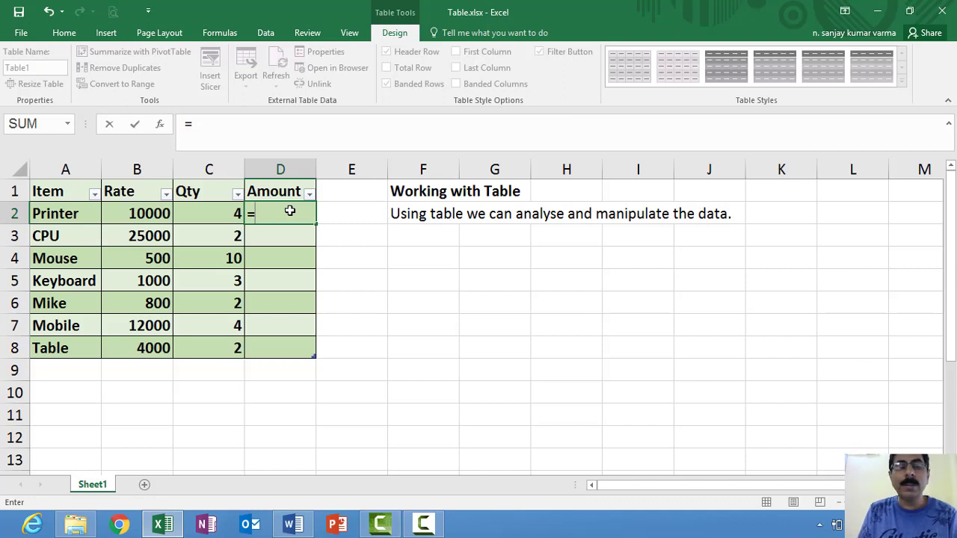
text([)
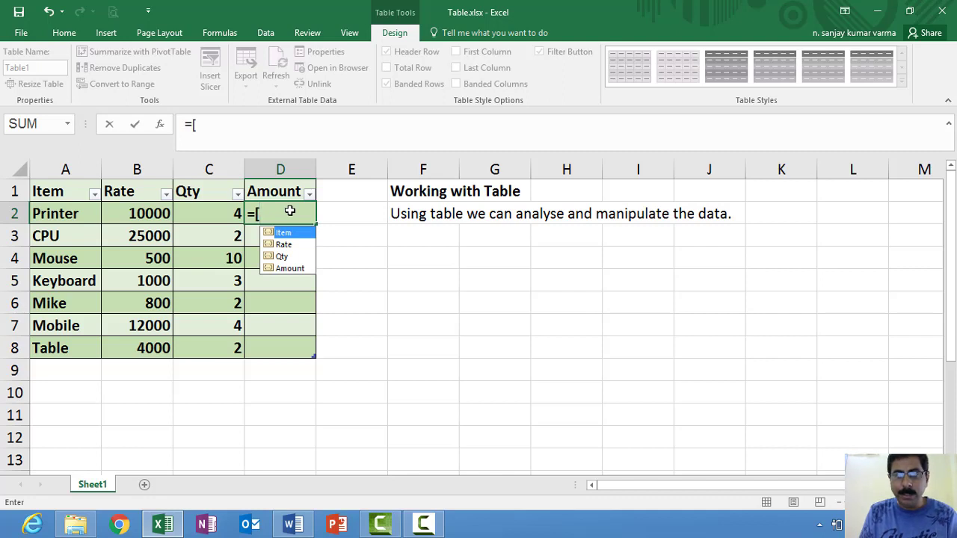
key(Down)
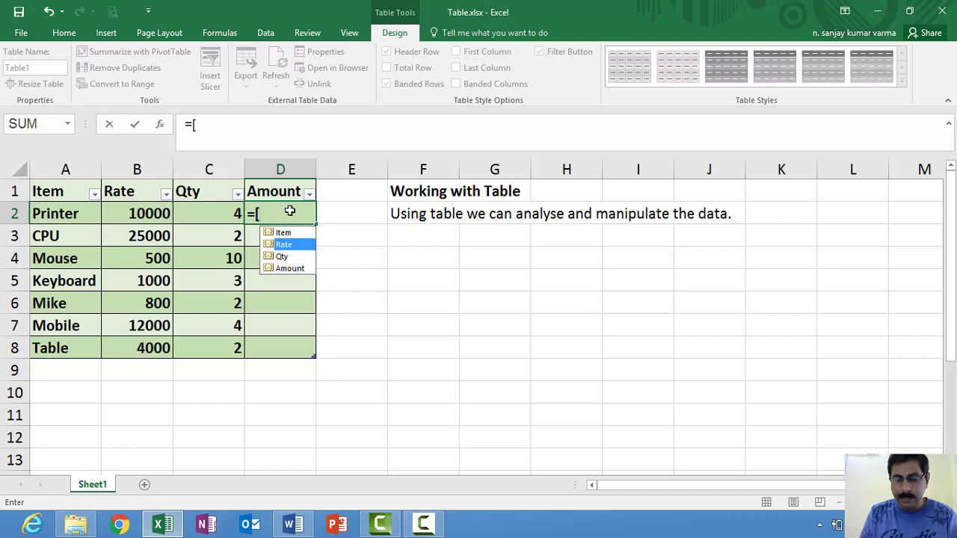
key(Tab)
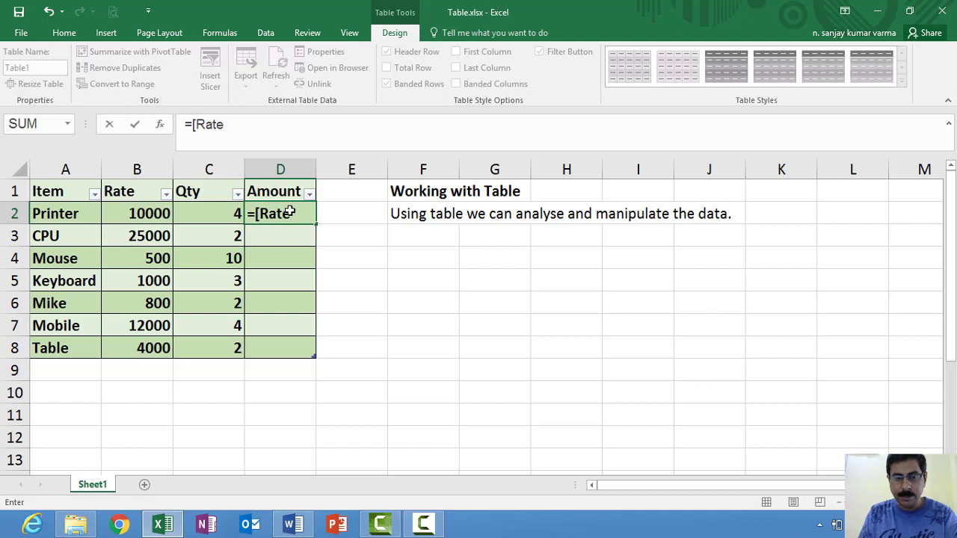
text(])
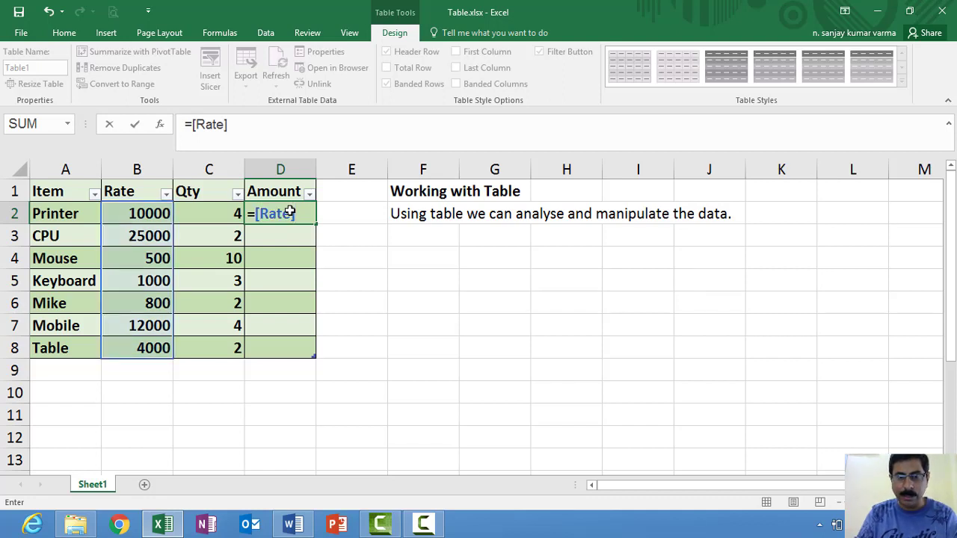
text(*)
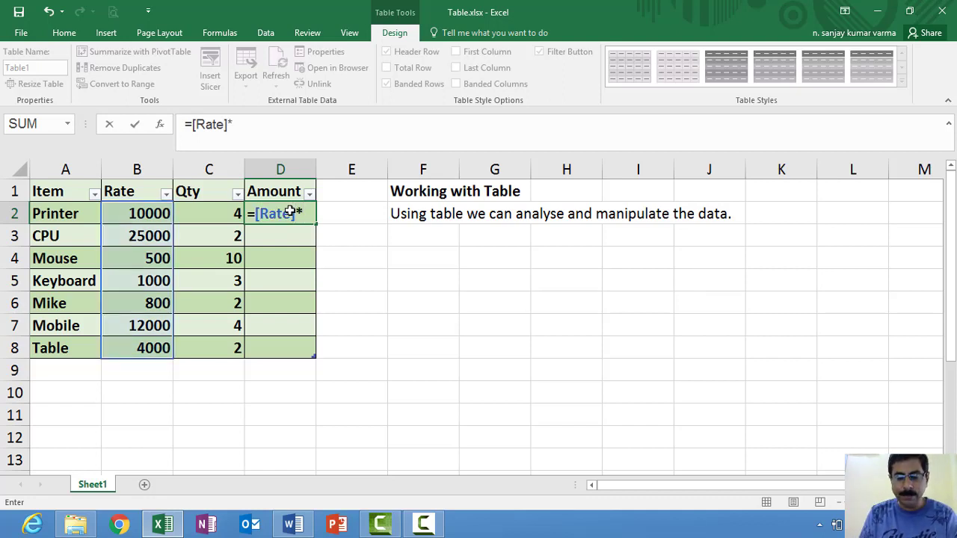
text({)
key(BackSpace)
text([)
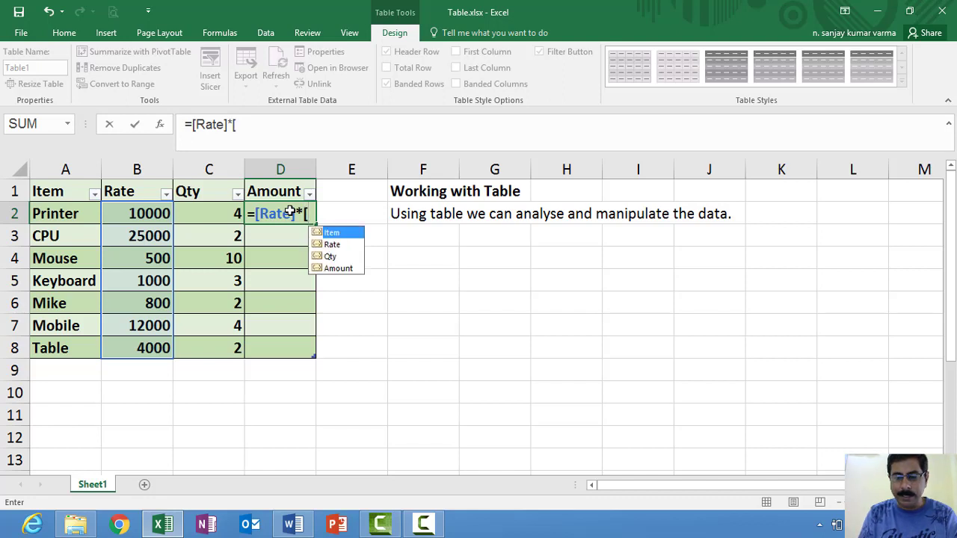
key(Down)
key(Down)
key(Tab)
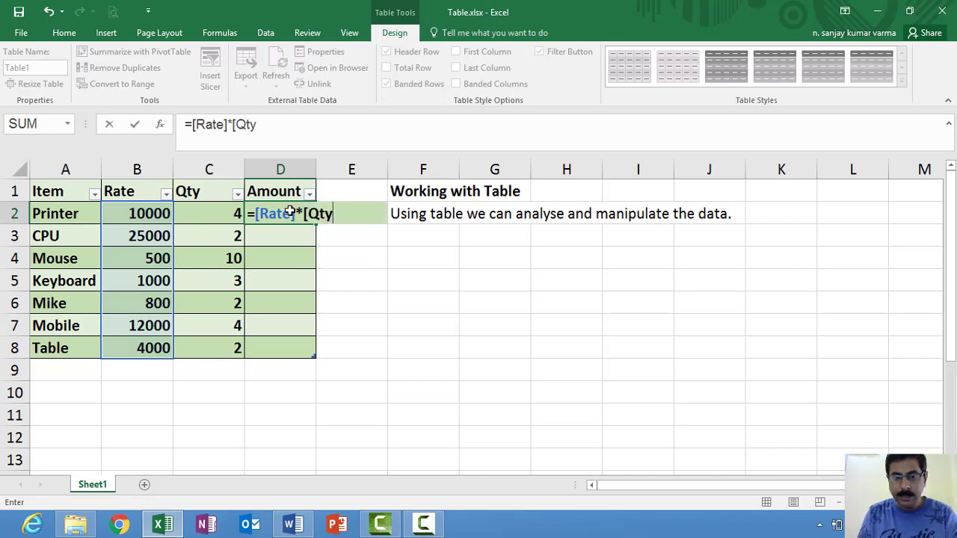
text(])
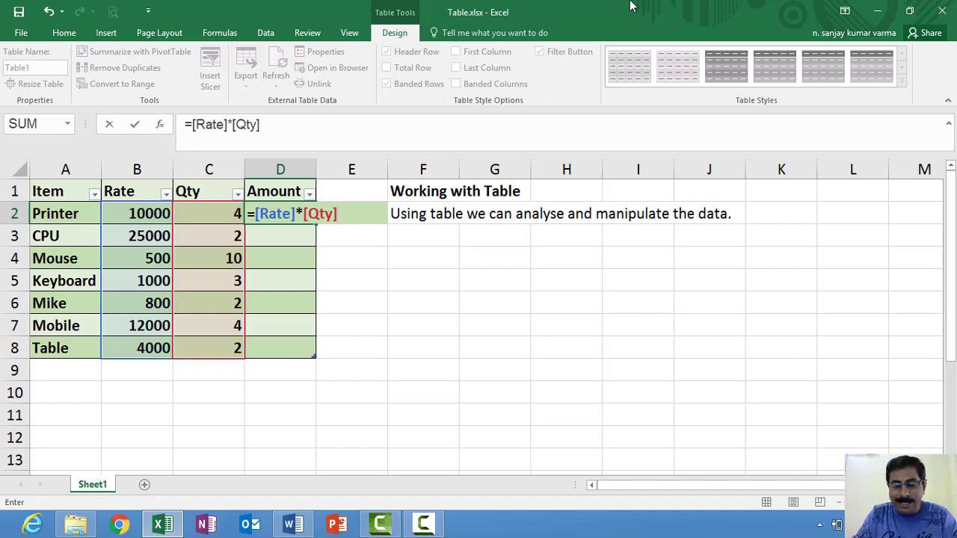
Step: Commit =[Rate]*[Qty] so Amount fills down, then select the Mouse amount in D4
key(Return)
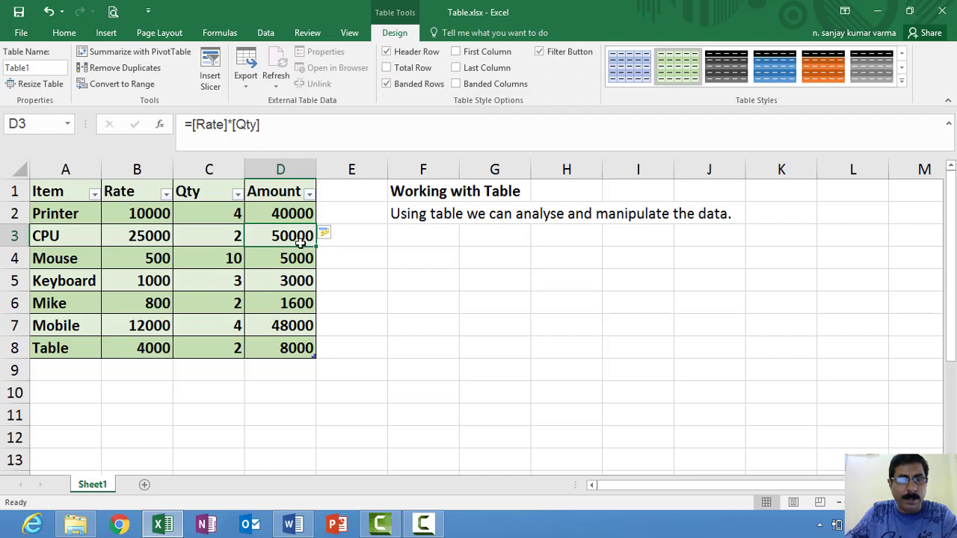
click(275, 260)
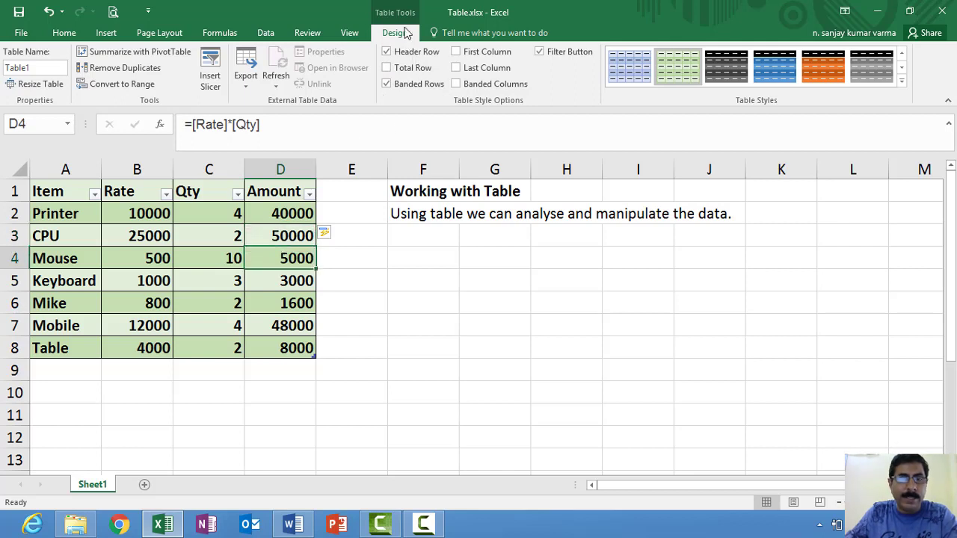
Step: Tick Total Row, try Count, Max and Average on the Amount total, then settle on Sum (155600)
click(390, 68)
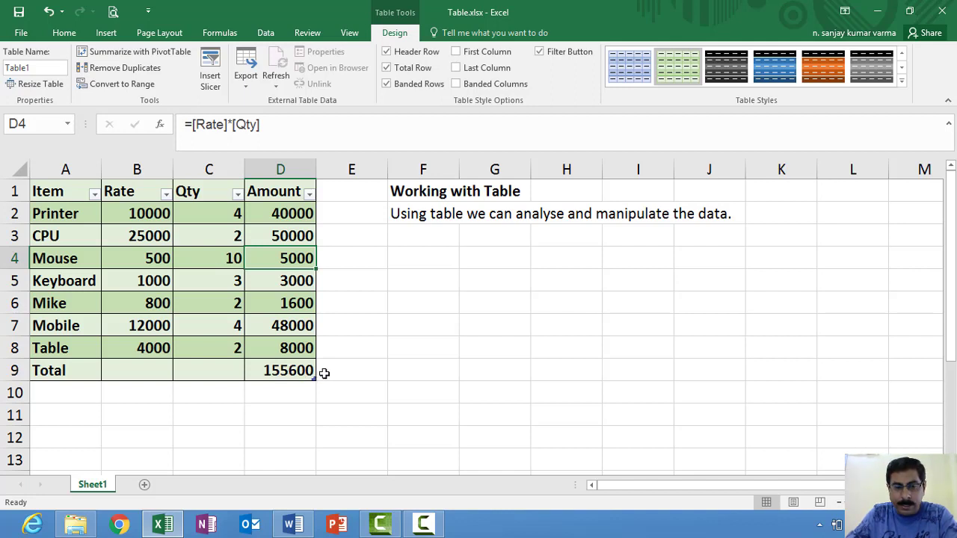
click(306, 371)
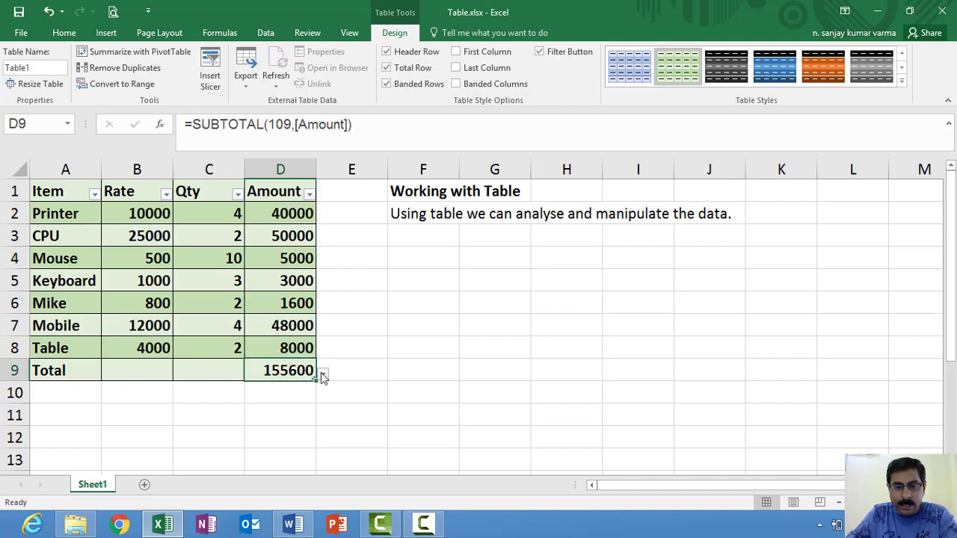
click(321, 376)
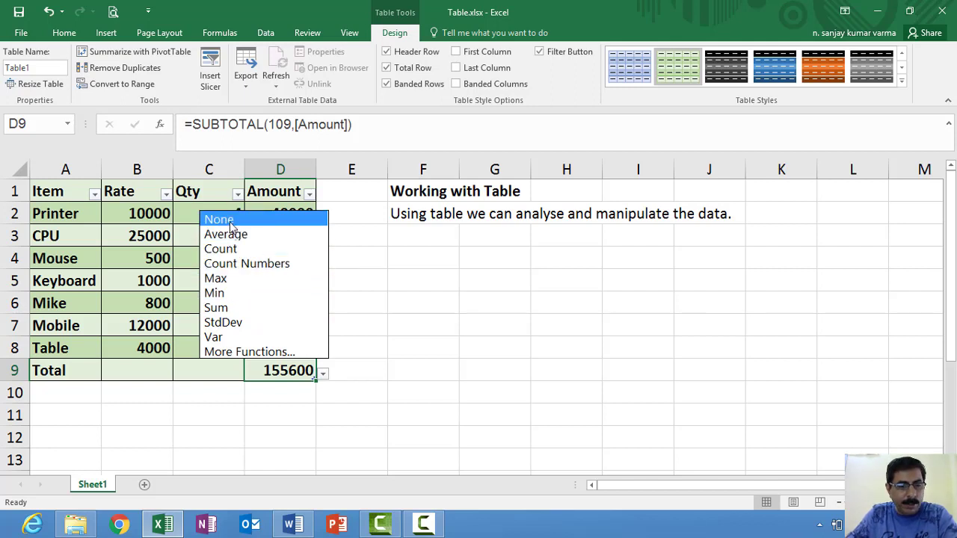
click(224, 249)
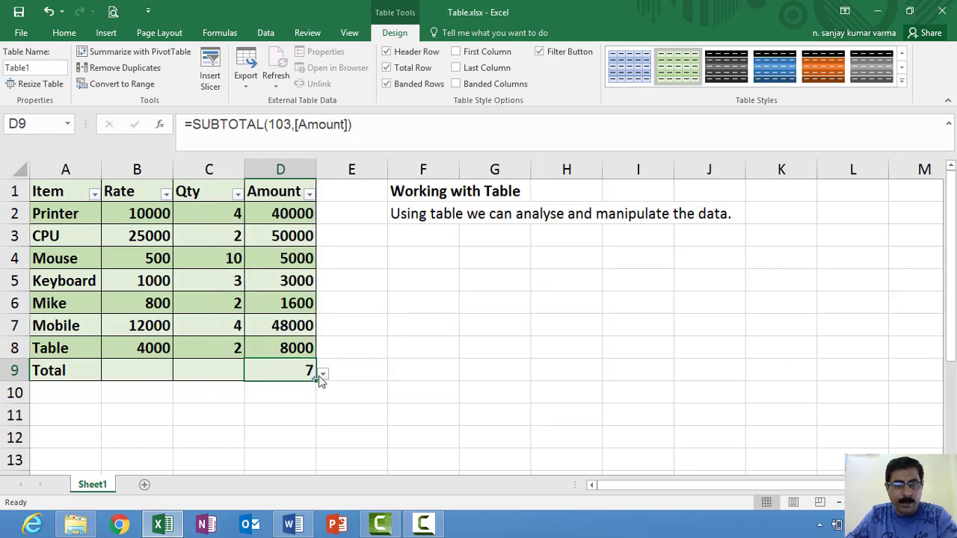
click(322, 374)
click(227, 281)
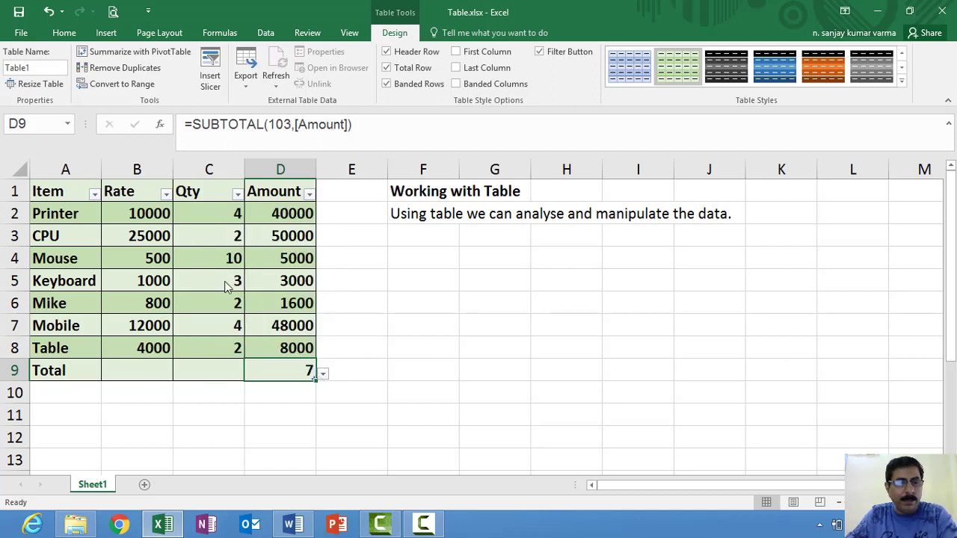
click(323, 376)
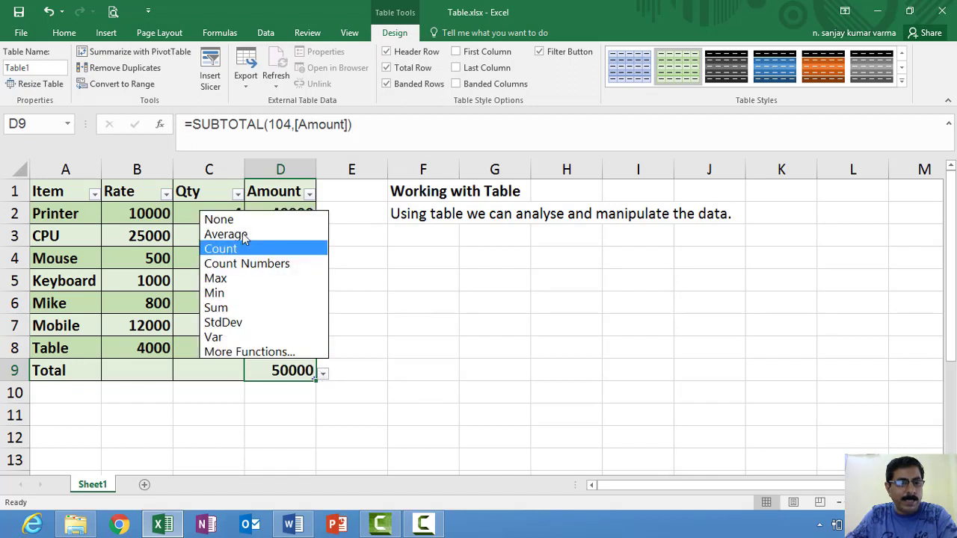
click(224, 234)
click(322, 375)
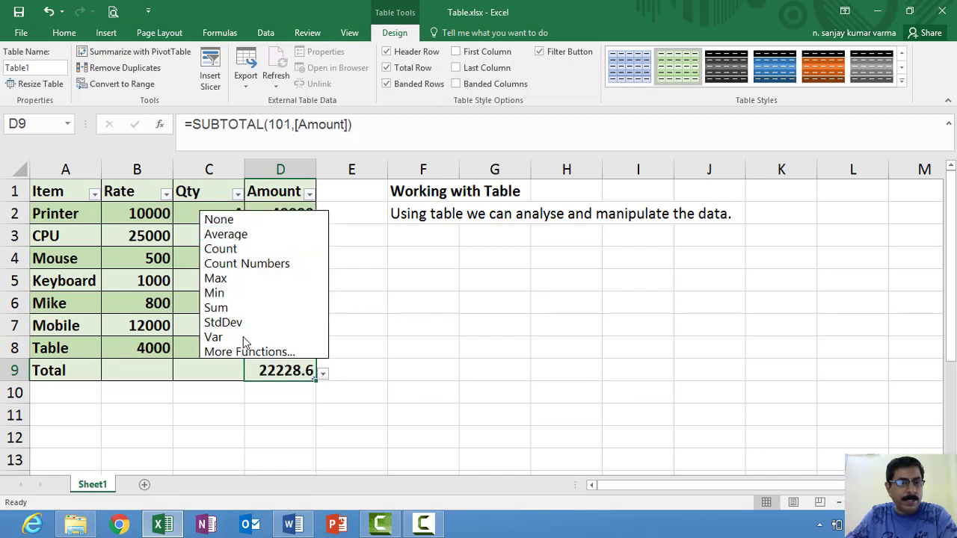
click(241, 308)
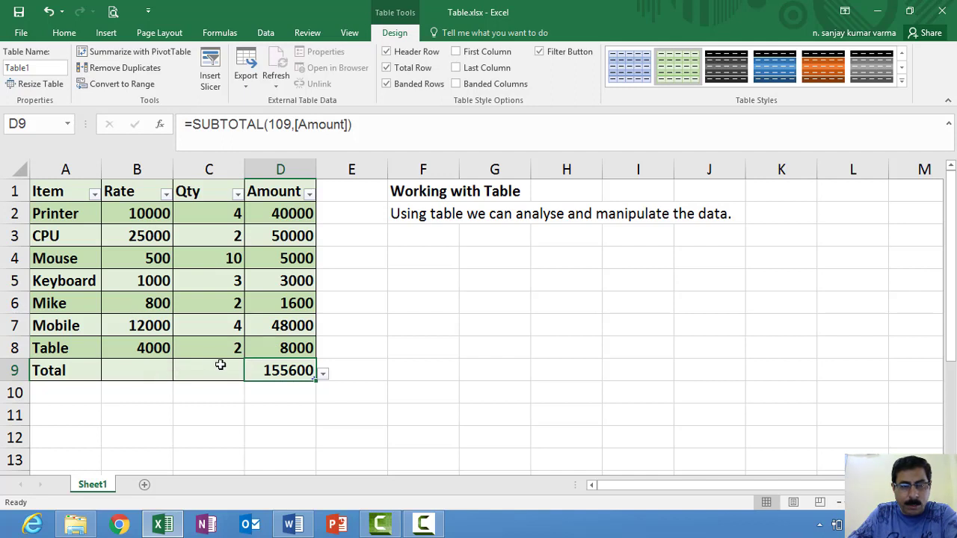
Step: Set the Rate and Qty Total-row cells to Sum, giving 53300 and 27
click(162, 366)
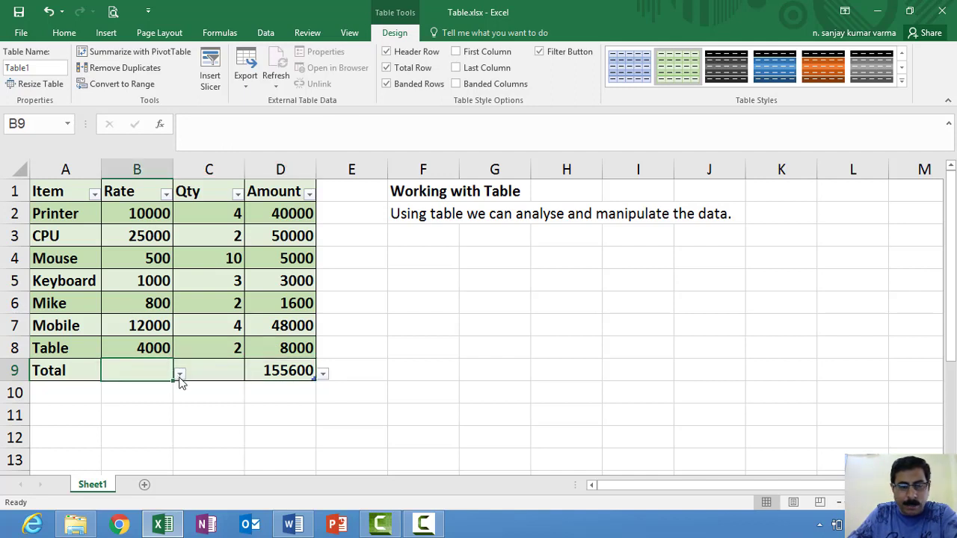
click(180, 374)
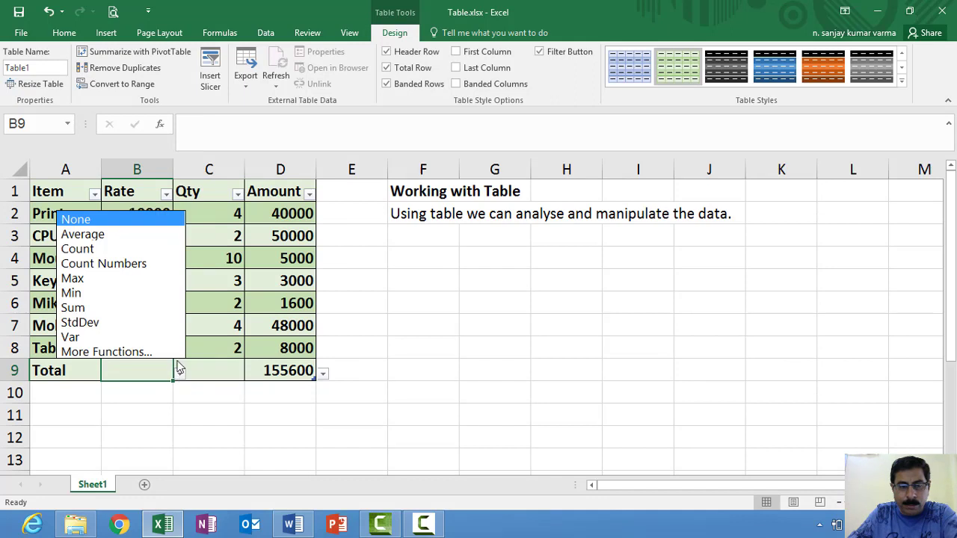
click(88, 310)
click(213, 374)
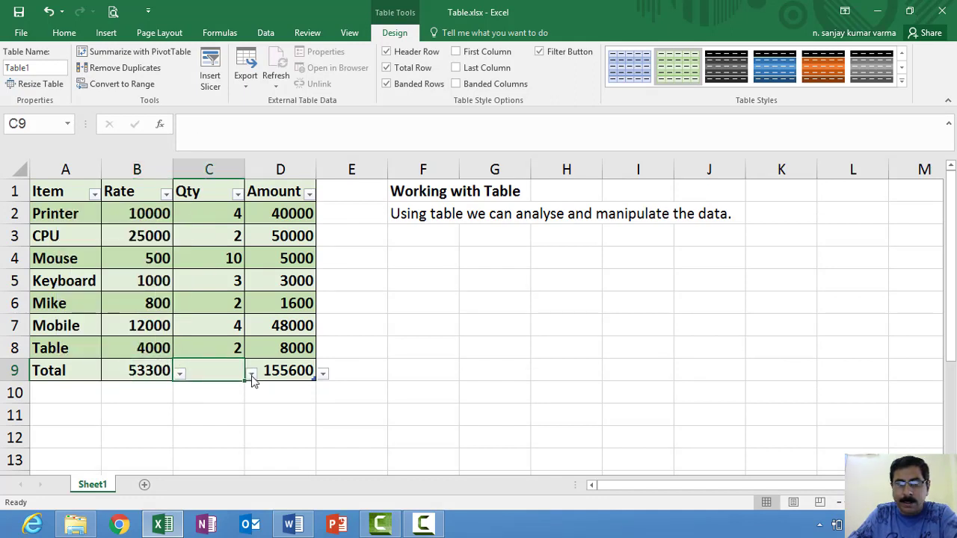
click(252, 373)
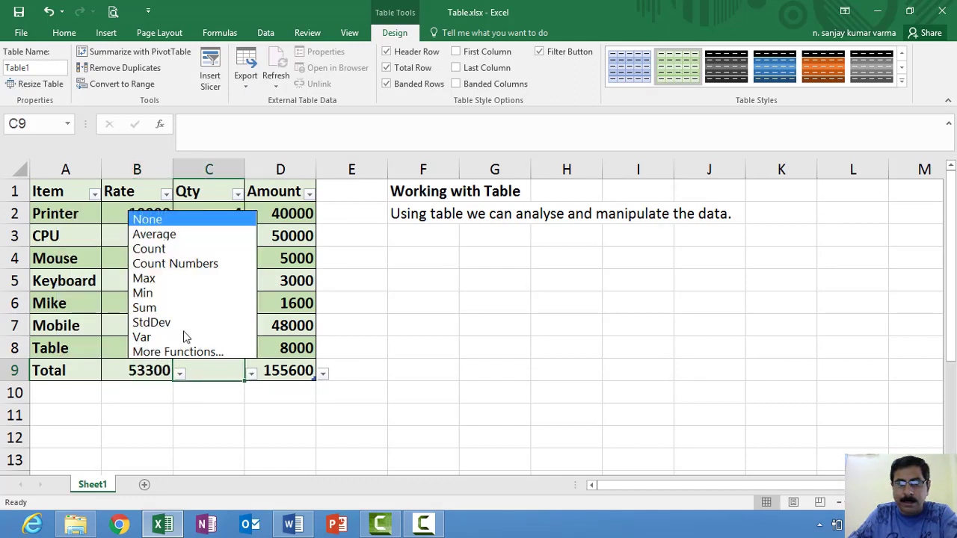
click(145, 309)
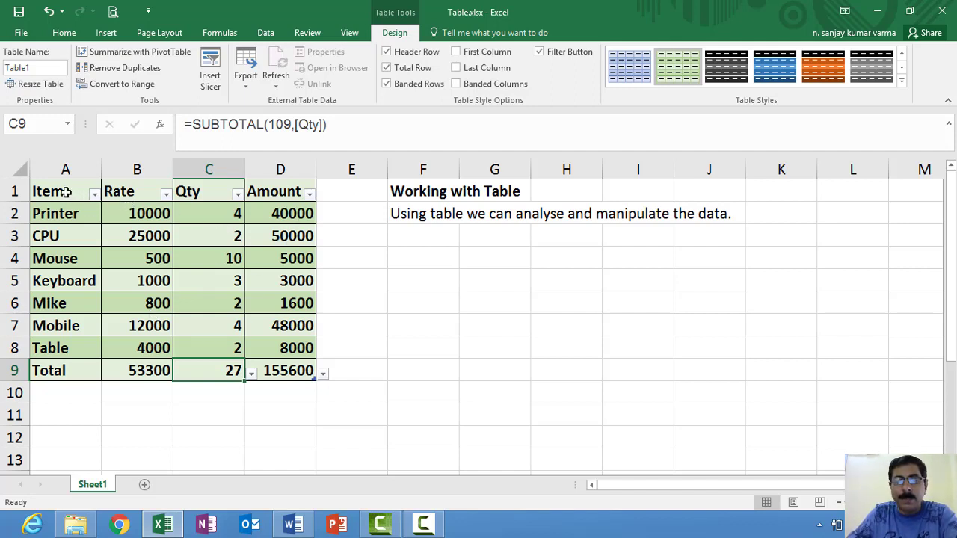
mouse_move(68, 191)
mouse_down()
mouse_move(213, 233)
mouse_move(281, 372)
mouse_up()
click(292, 282)
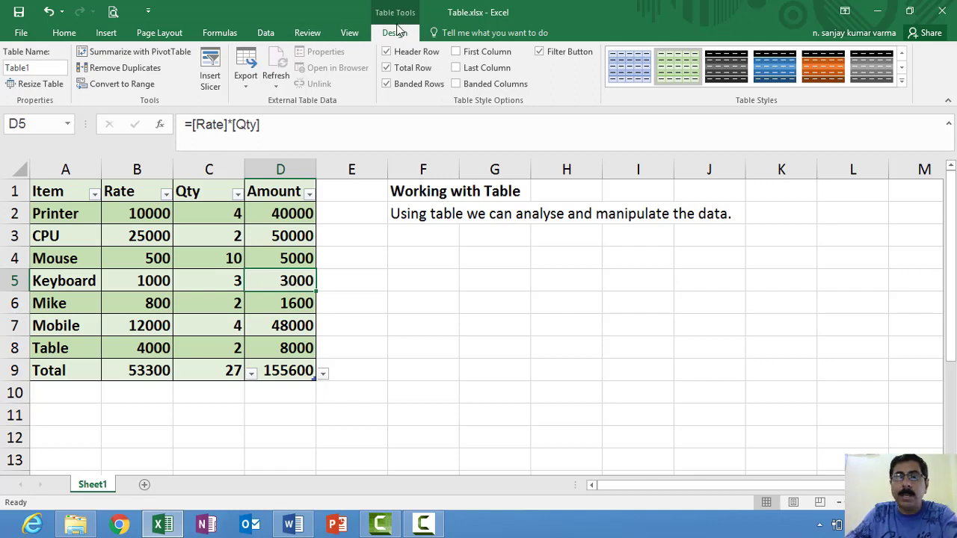
Step: Refresh all data, select the Item table, and open the Export options on the Design tab
click(276, 86)
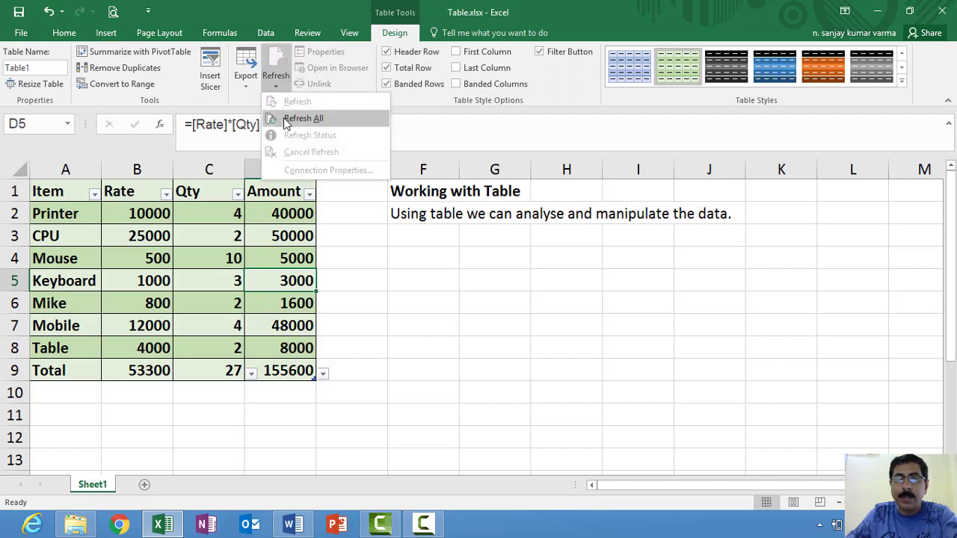
click(285, 120)
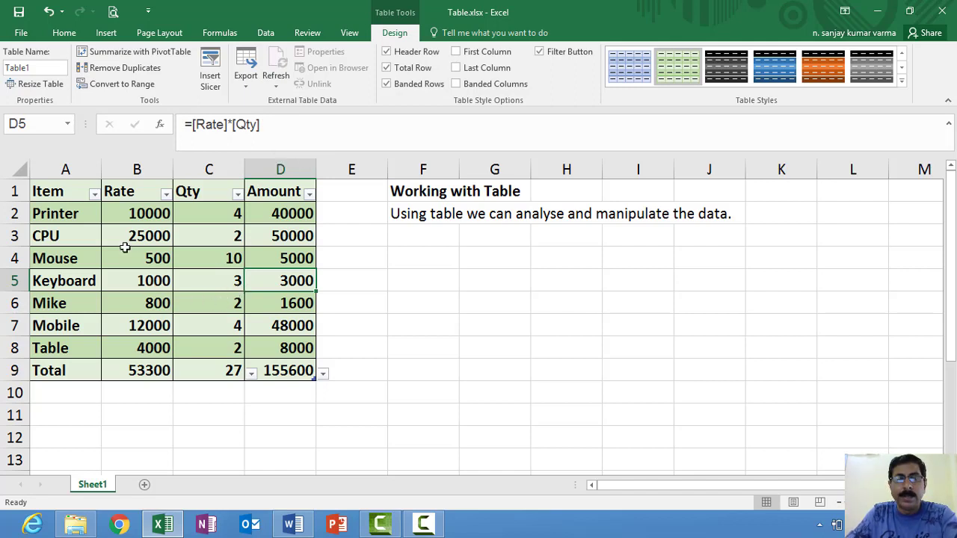
click(66, 196)
drag(77, 206, 266, 366)
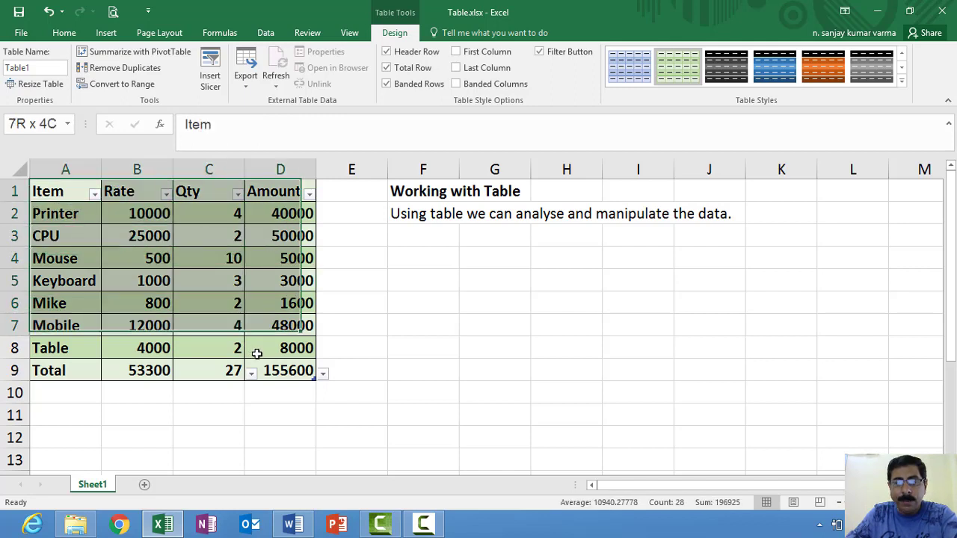
click(300, 325)
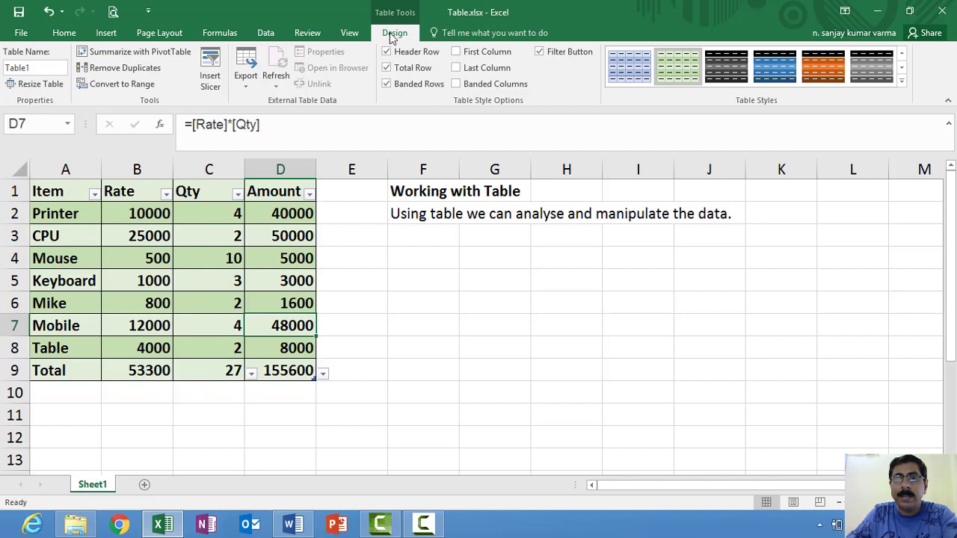
click(246, 81)
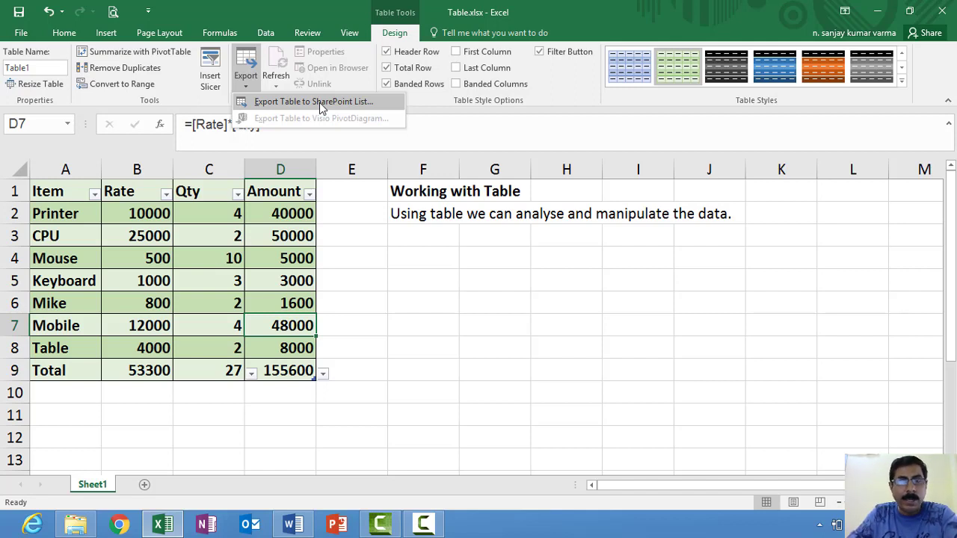
click(319, 103)
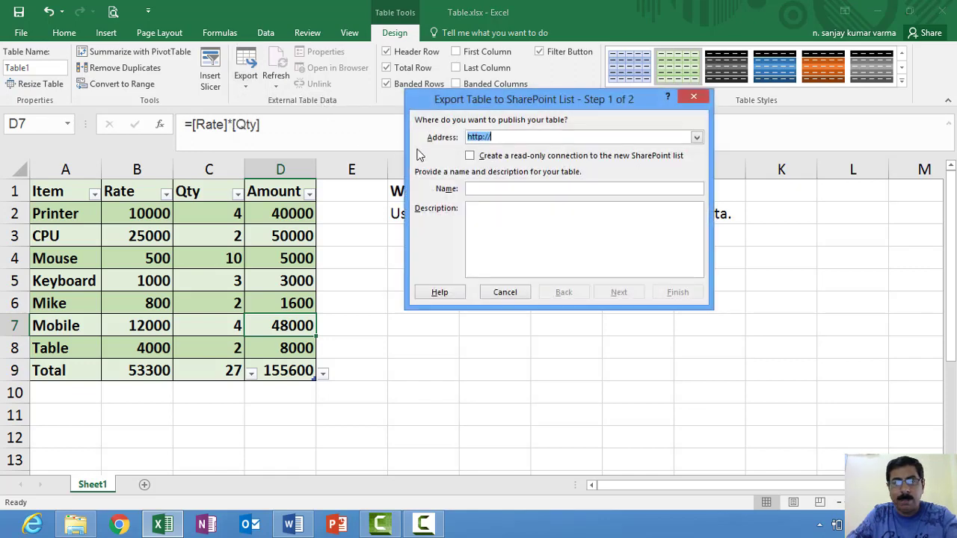
click(507, 137)
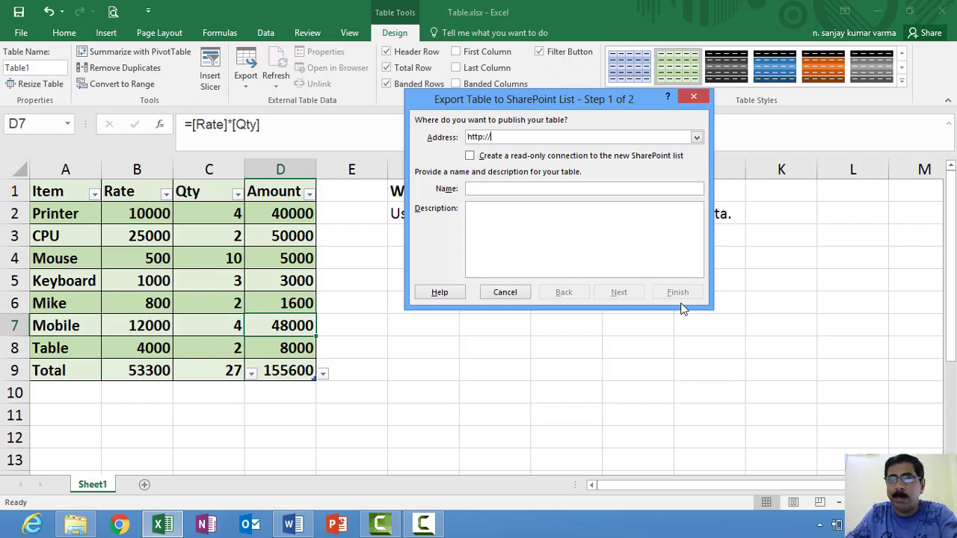
click(517, 294)
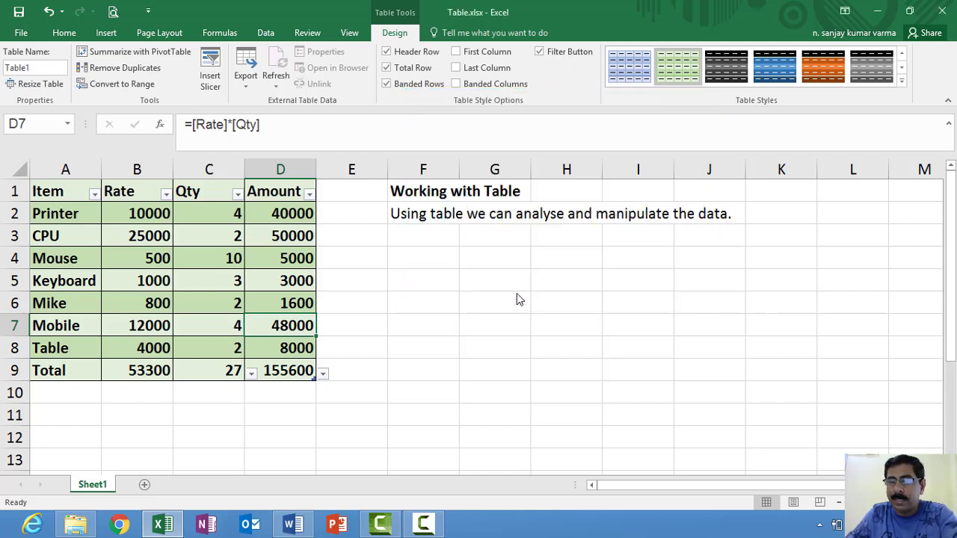
Step: Select a table cell and choose Insert Slicer from the Design tab
click(246, 279)
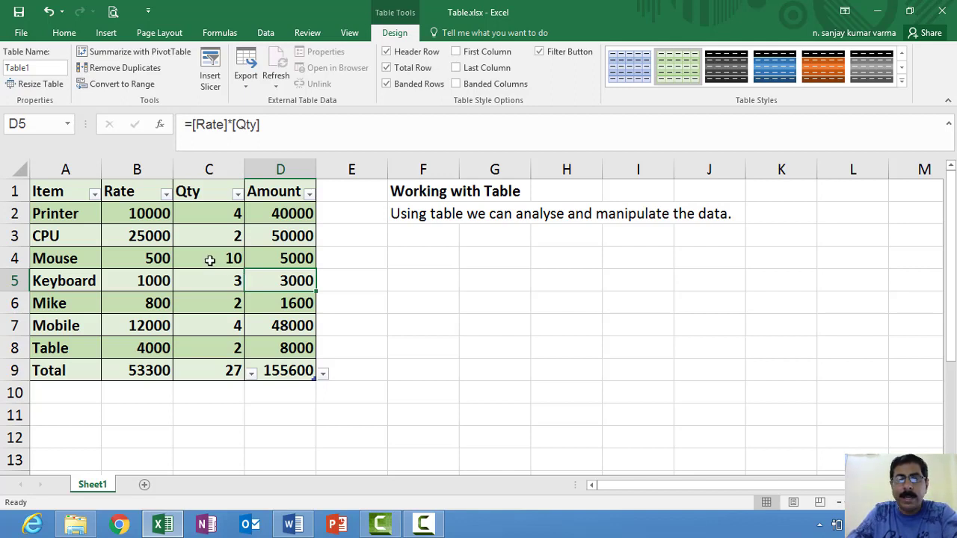
click(212, 77)
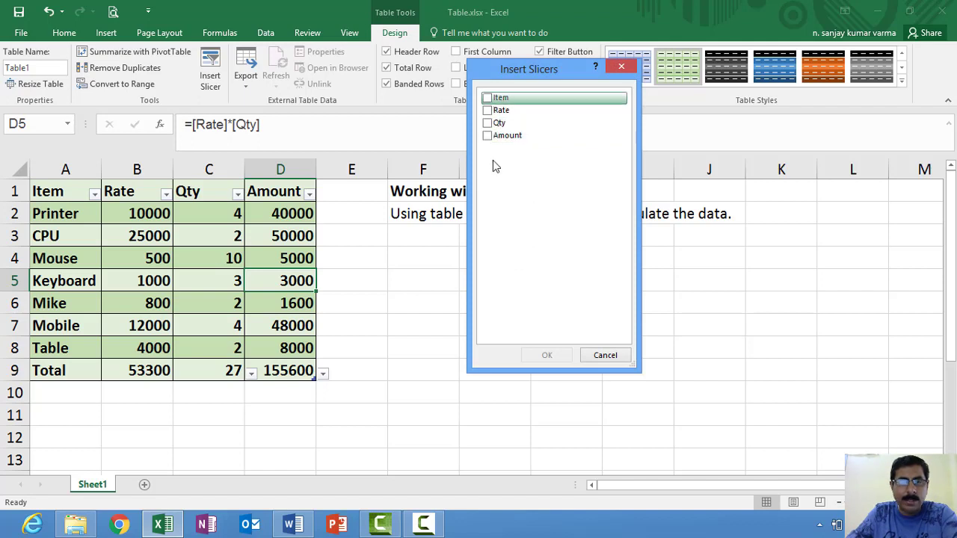
Step: Tick Item in Insert Slicers and confirm to place the Item slicer
click(488, 99)
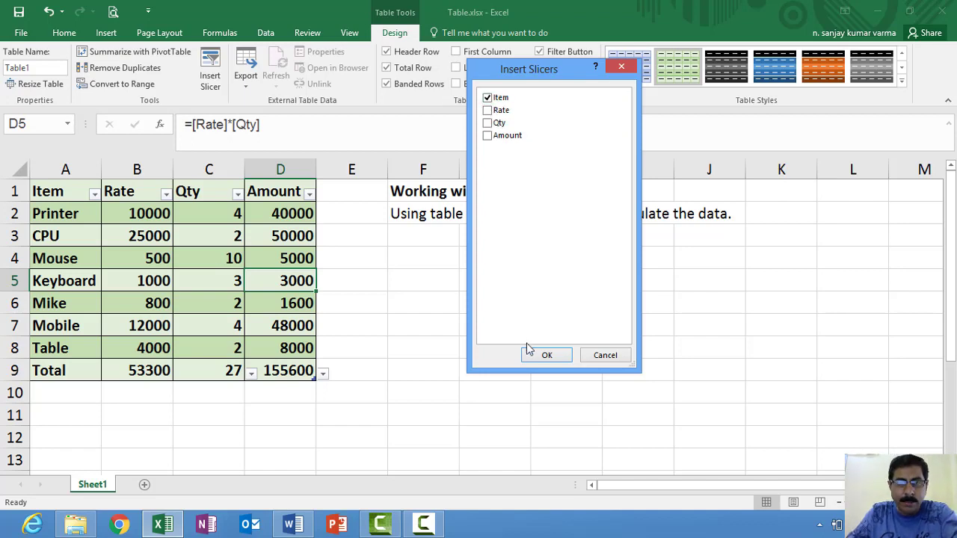
click(545, 356)
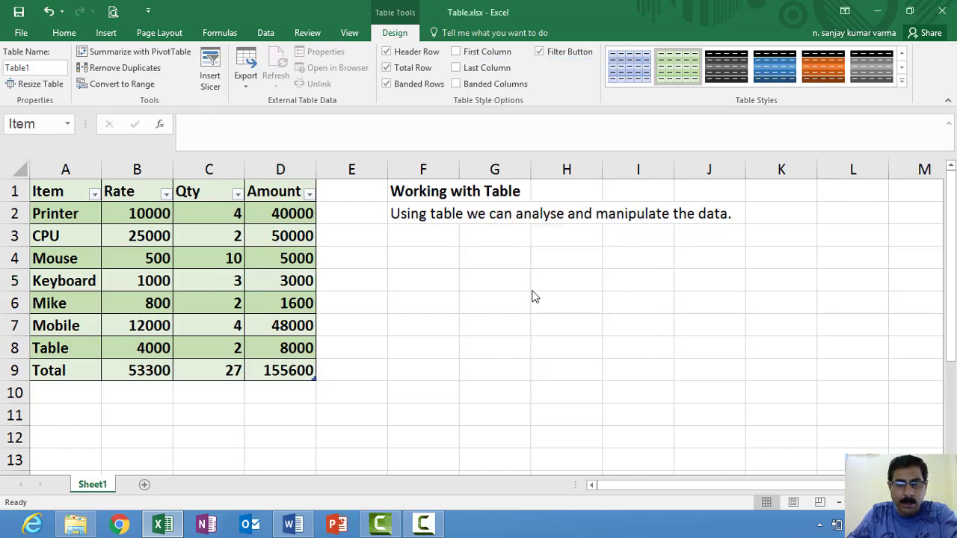
Step: Zoom out and filter the table by slicer to Mobile, then Keyboard, then CPU
click(841, 509)
click(840, 509)
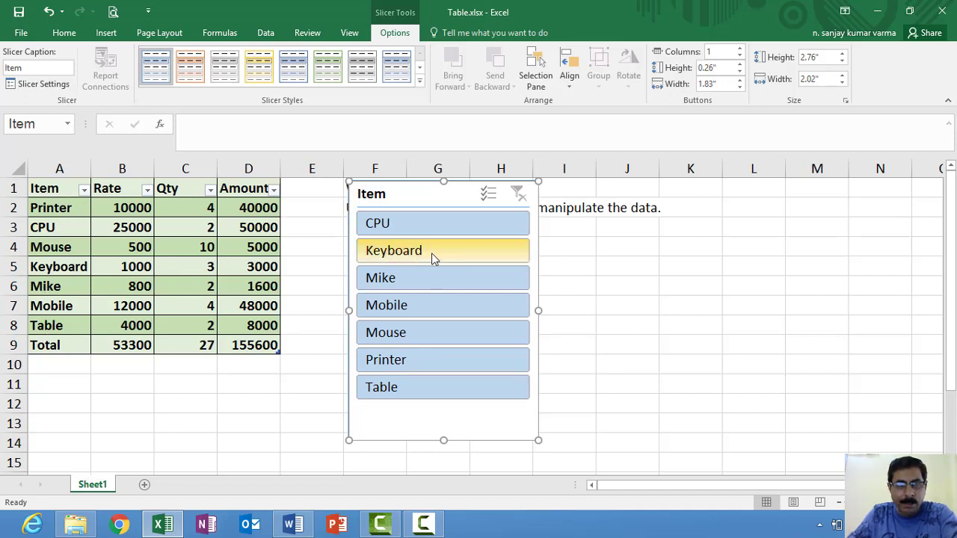
click(424, 305)
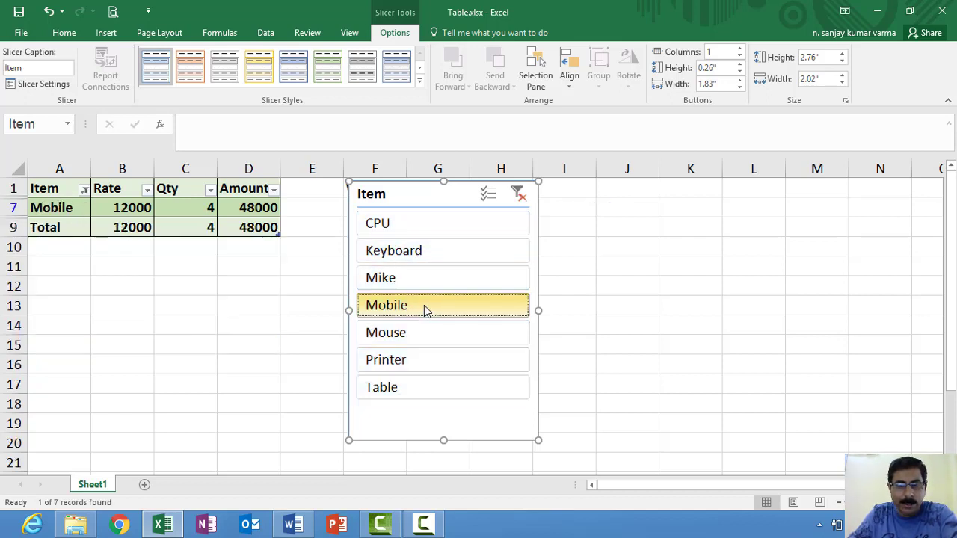
click(389, 254)
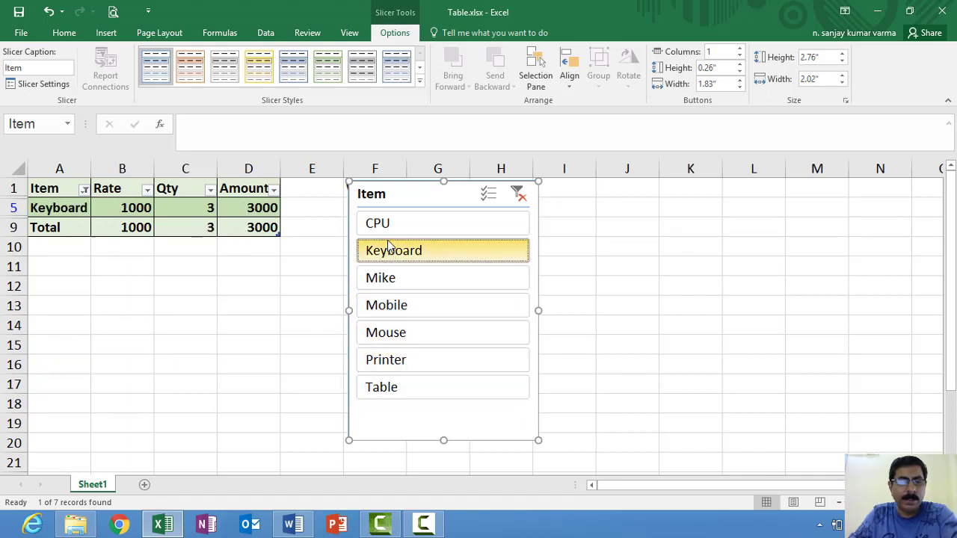
click(393, 228)
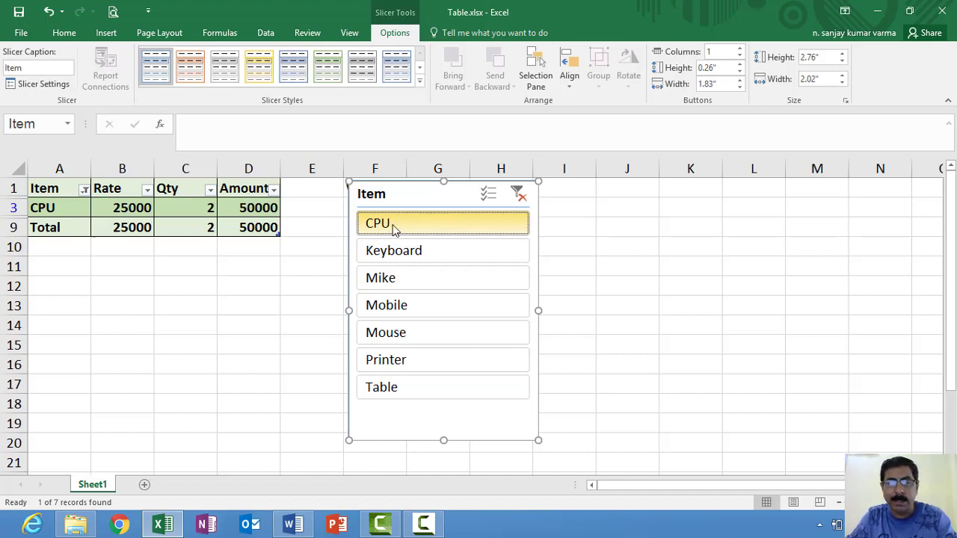
Step: Add Mike, Mobile and Printer to the CPU filter, then clear the slicer filter
ctrl+click(411, 276)
ctrl+click(405, 310)
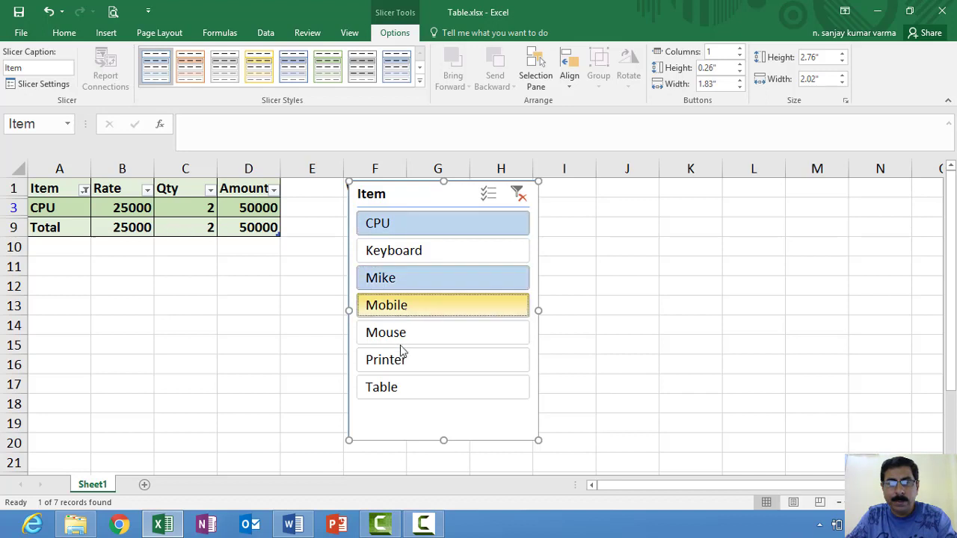
ctrl+click(400, 360)
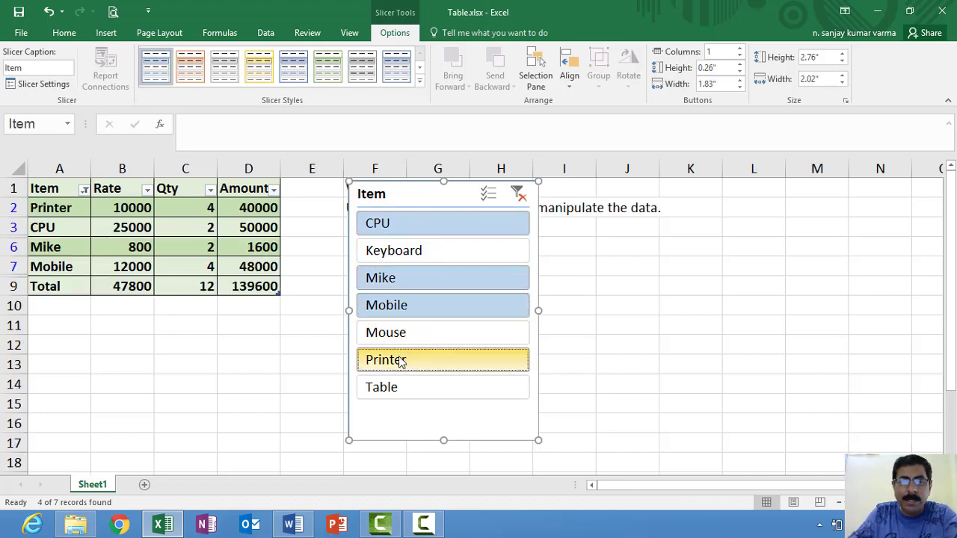
click(521, 200)
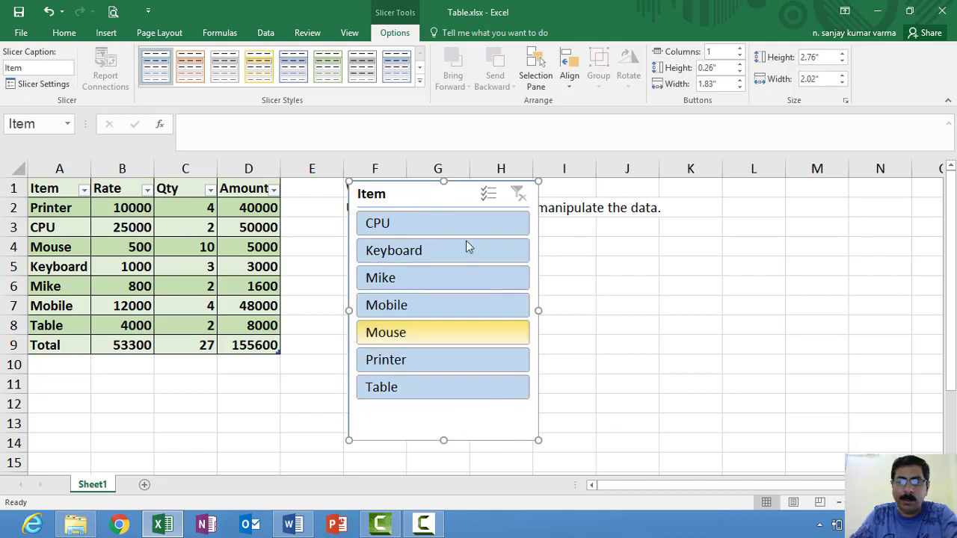
Step: Delete the Item slicer and reselect a cell inside the table
key(Delete)
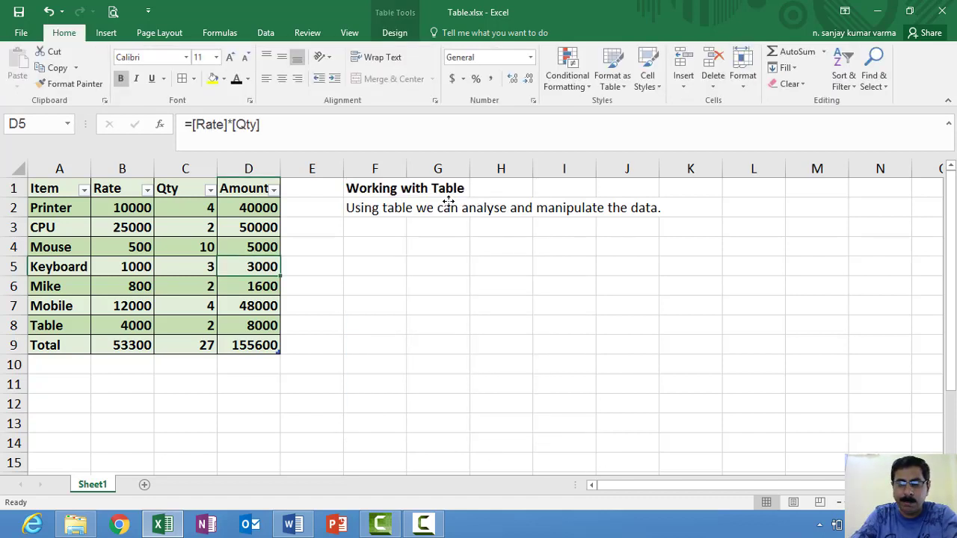
click(252, 285)
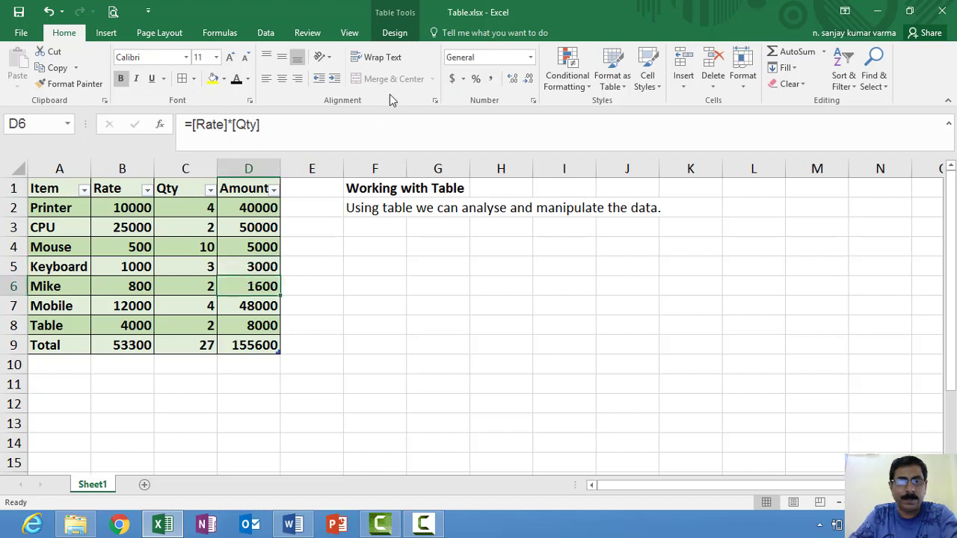
click(395, 33)
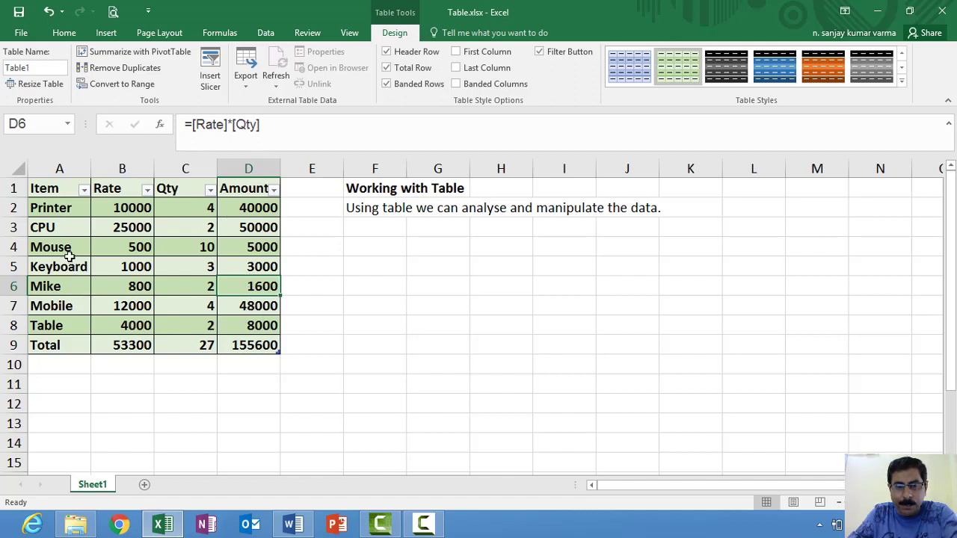
Step: Copy the CPU row (A3:D3) over the Mobile row at A7
drag(49, 228, 172, 232)
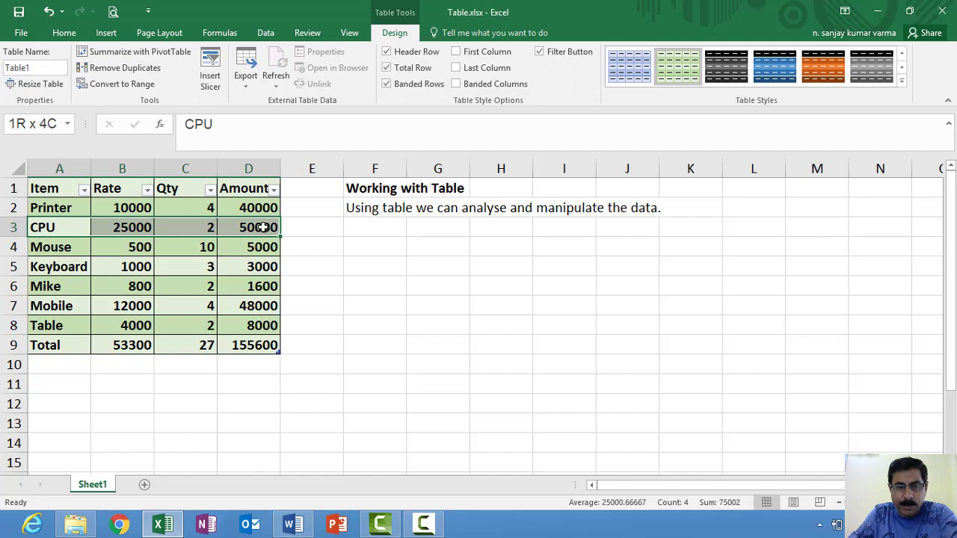
drag(172, 232, 263, 228)
key(ctrl+c)
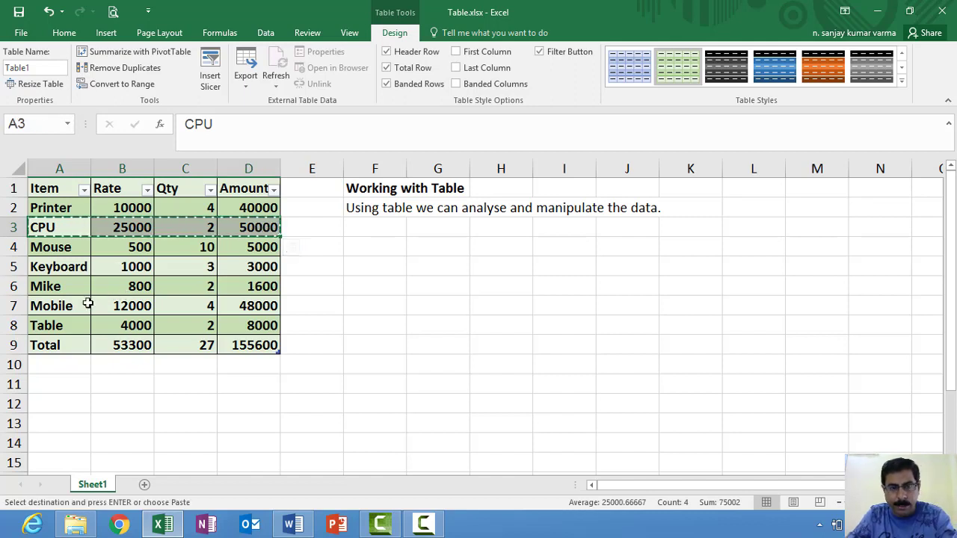
click(83, 306)
key(ctrl+v)
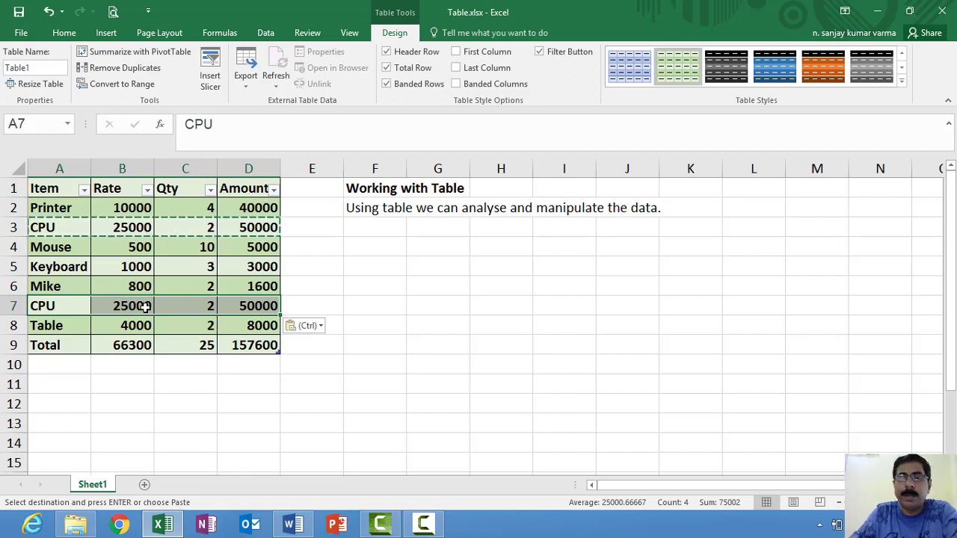
key(Escape)
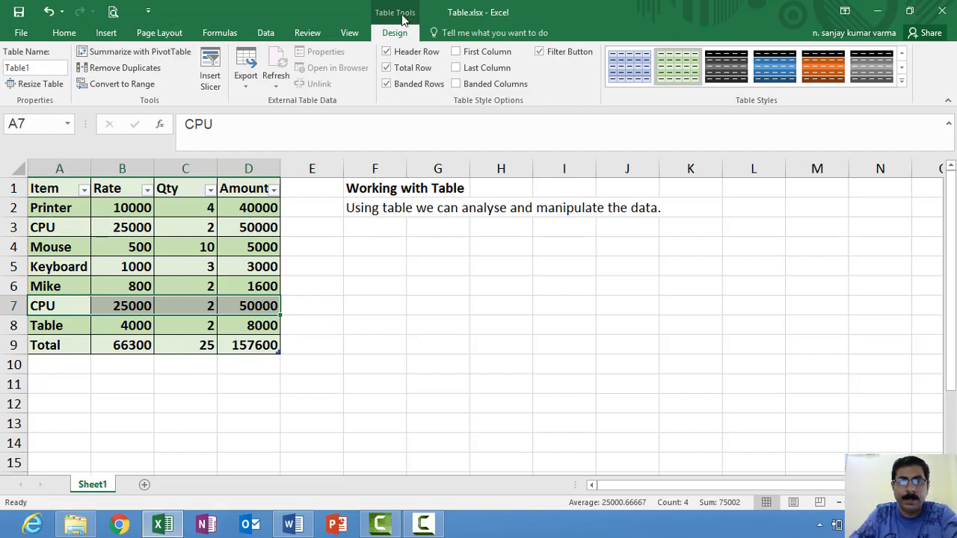
Step: Remove duplicates across all four columns, deleting the repeated CPU row so totals become 41300, 23, 107600
click(134, 72)
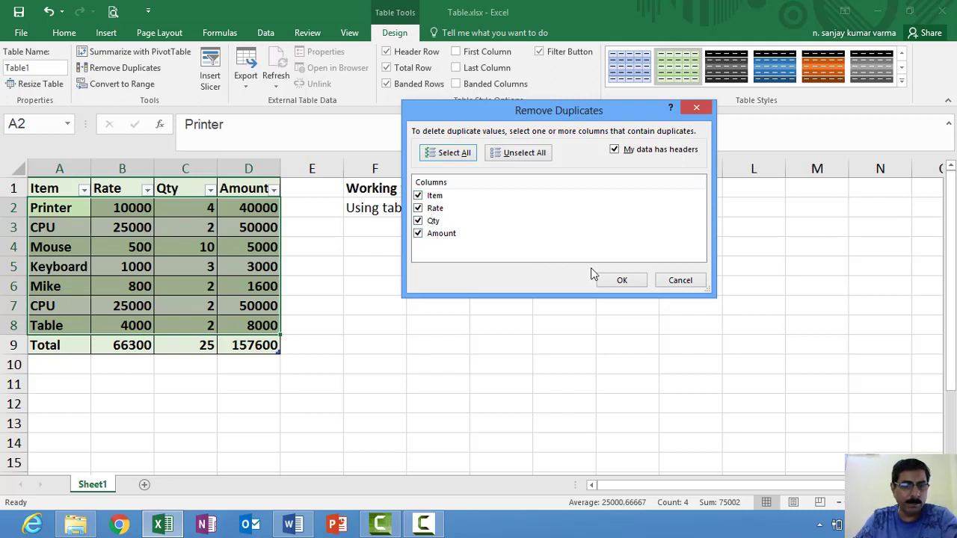
click(637, 279)
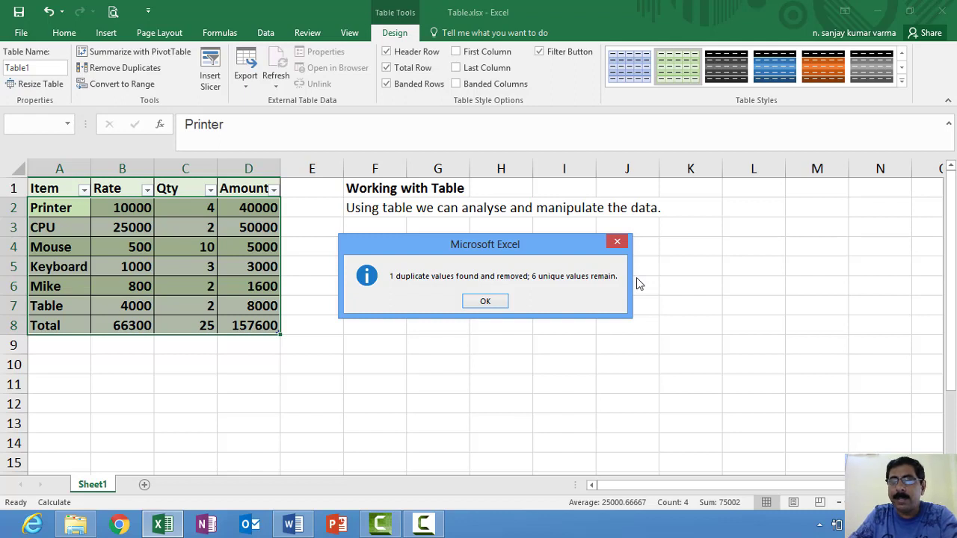
click(486, 301)
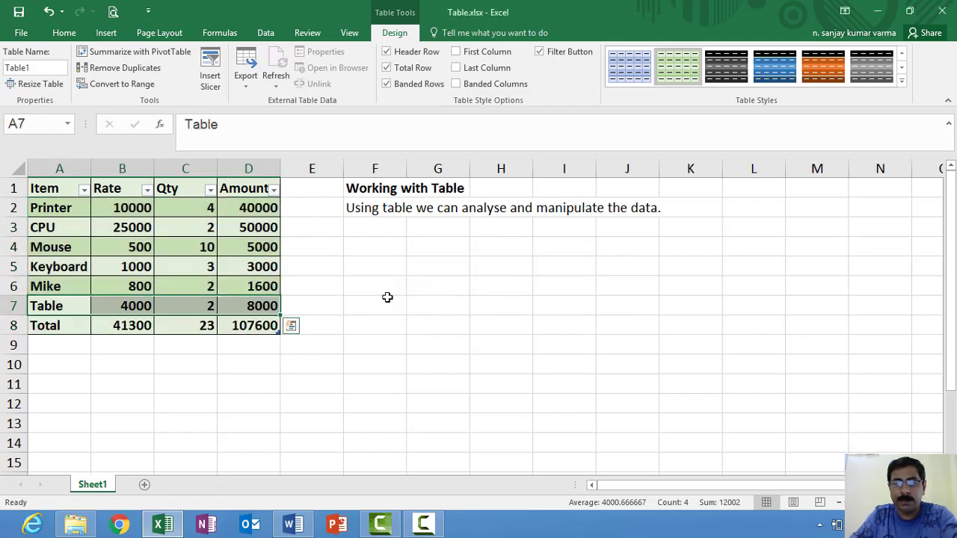
click(257, 267)
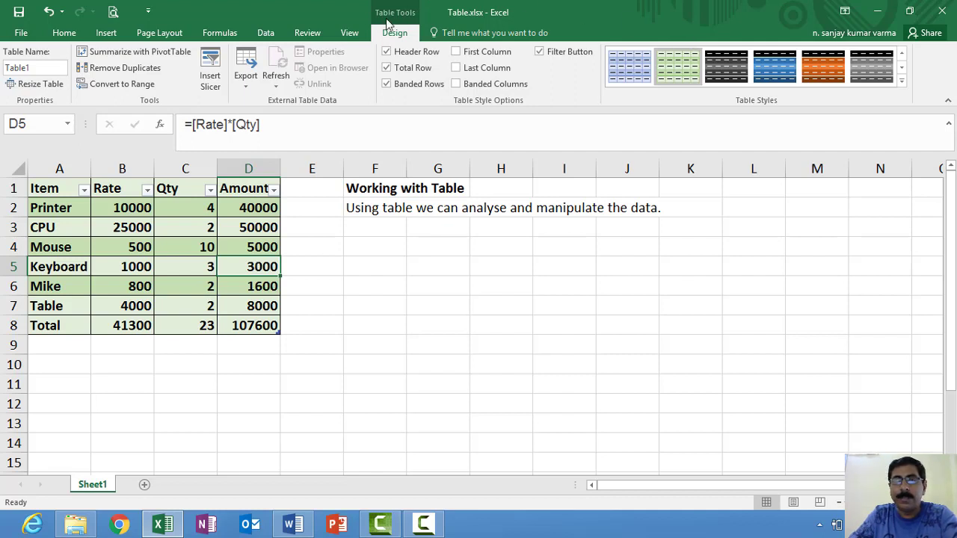
Step: Convert Table1 back to a normal range, keeping its green banding
click(135, 91)
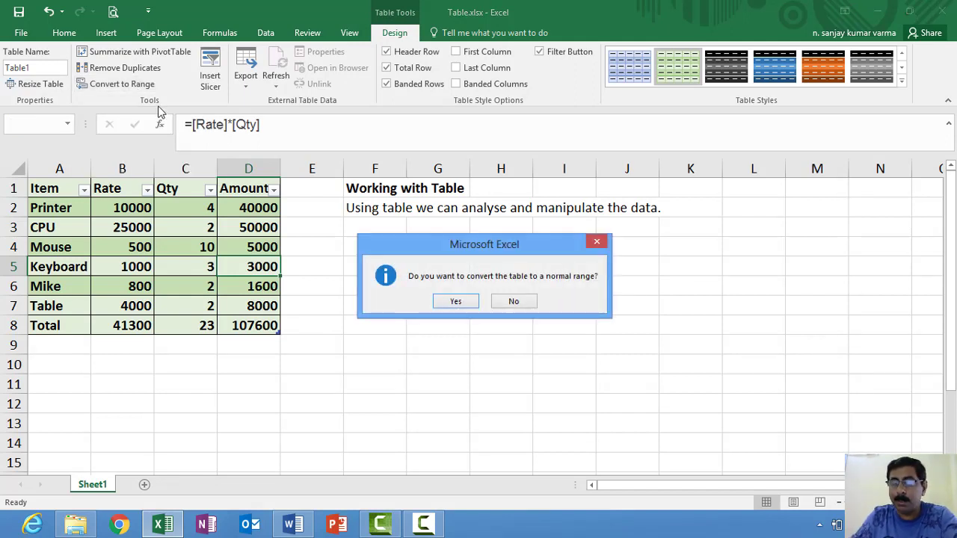
click(441, 301)
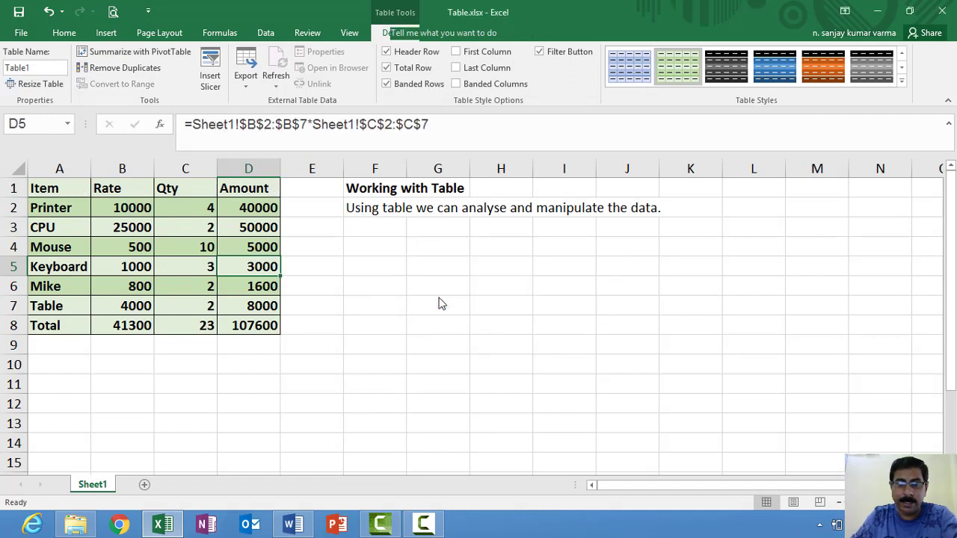
click(208, 287)
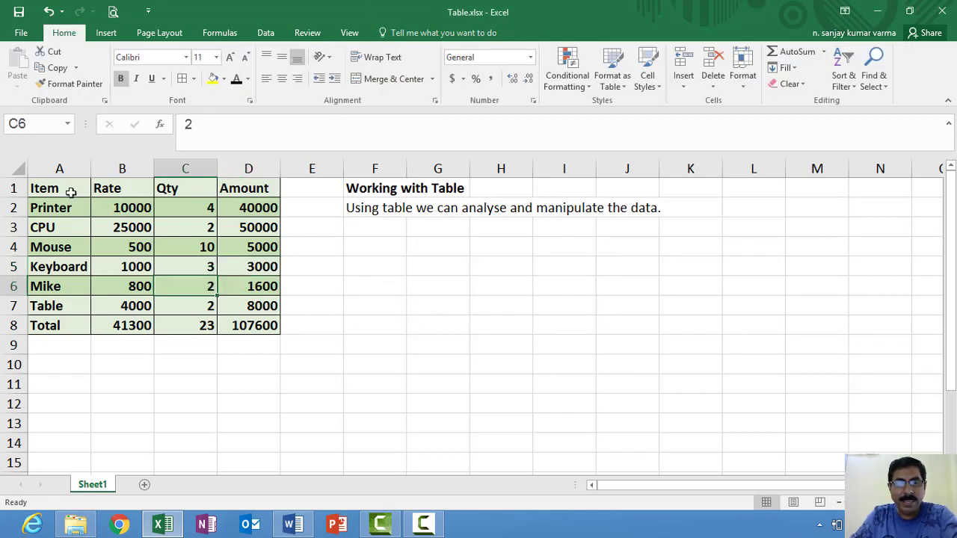
Step: Check the Qty and Amount formulas' new cell references, then select A1:D8
drag(227, 311, 228, 323)
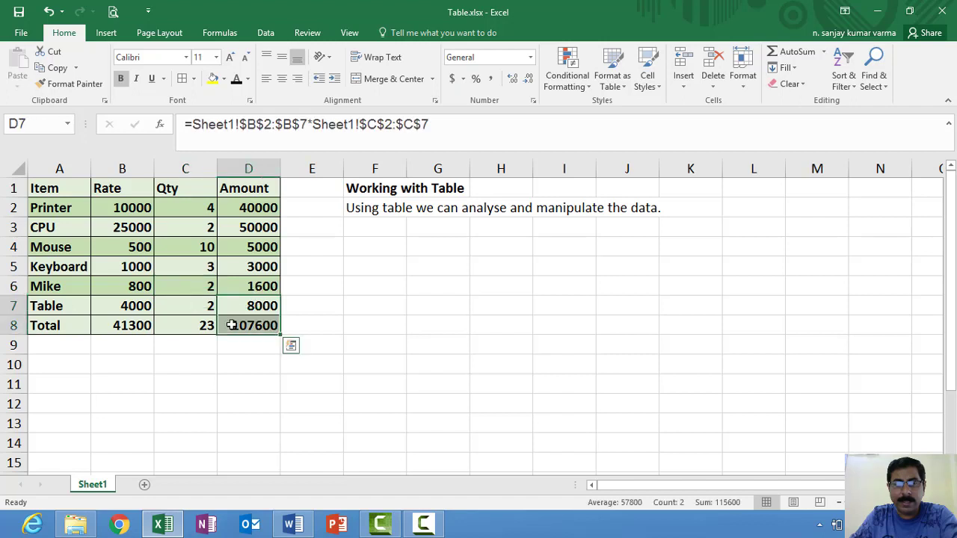
click(196, 321)
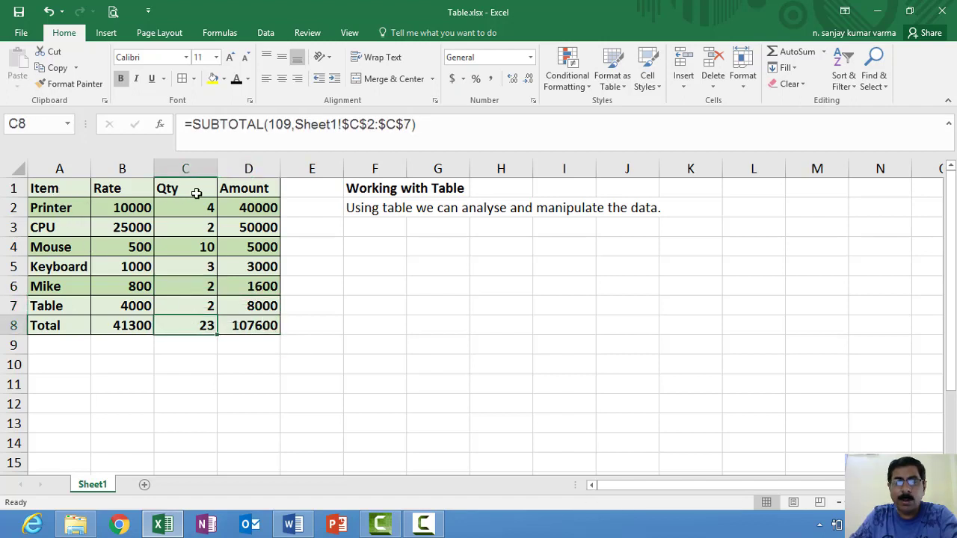
click(177, 308)
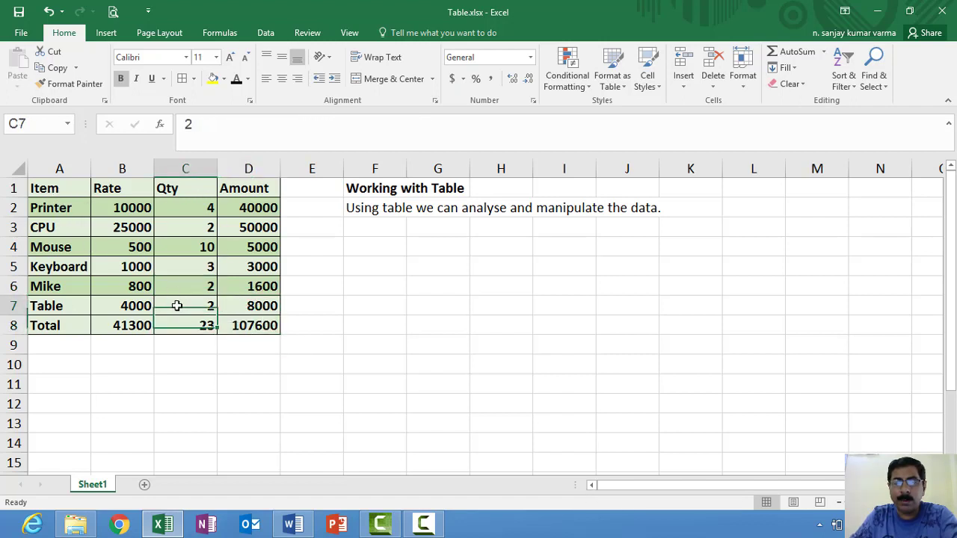
click(179, 267)
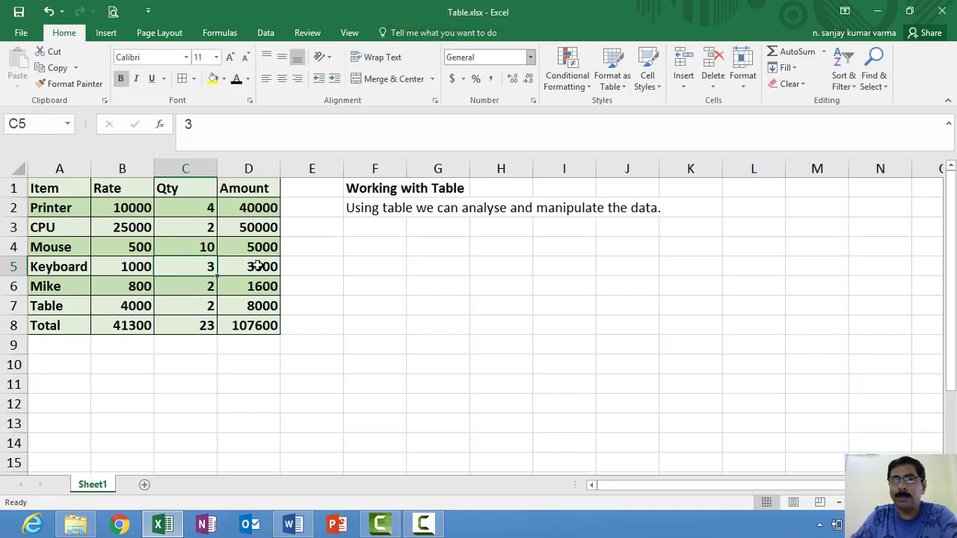
click(209, 286)
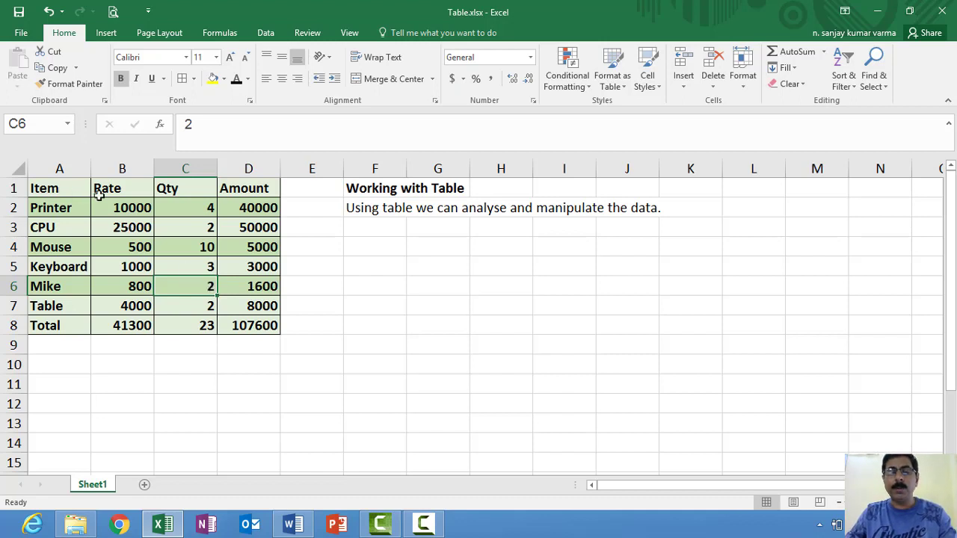
drag(71, 187, 251, 327)
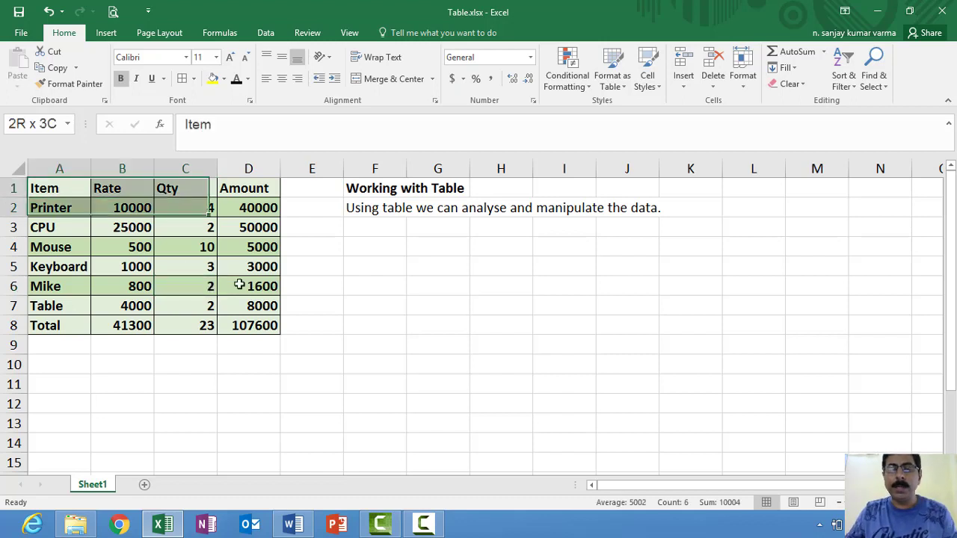
Step: Insert a table from A1:D8 with headers
click(107, 33)
click(119, 66)
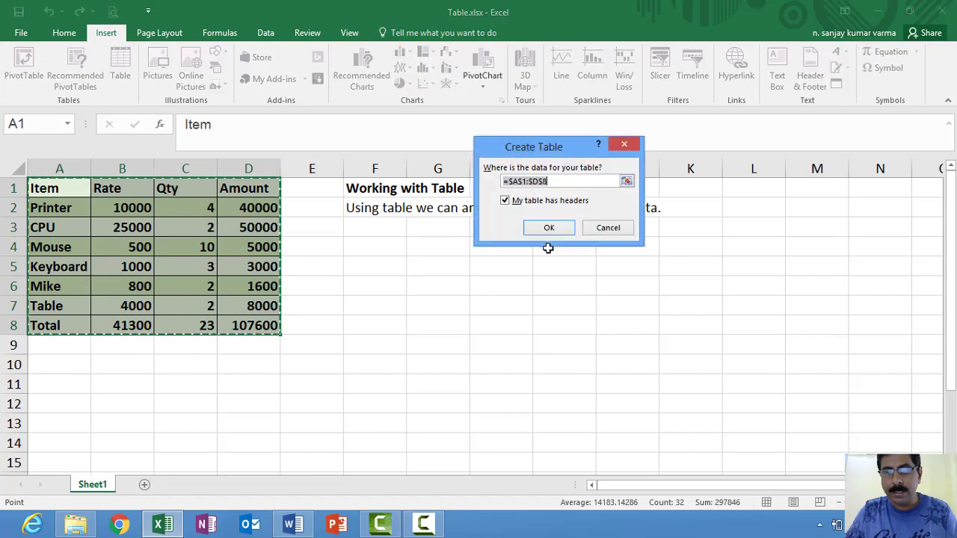
click(551, 227)
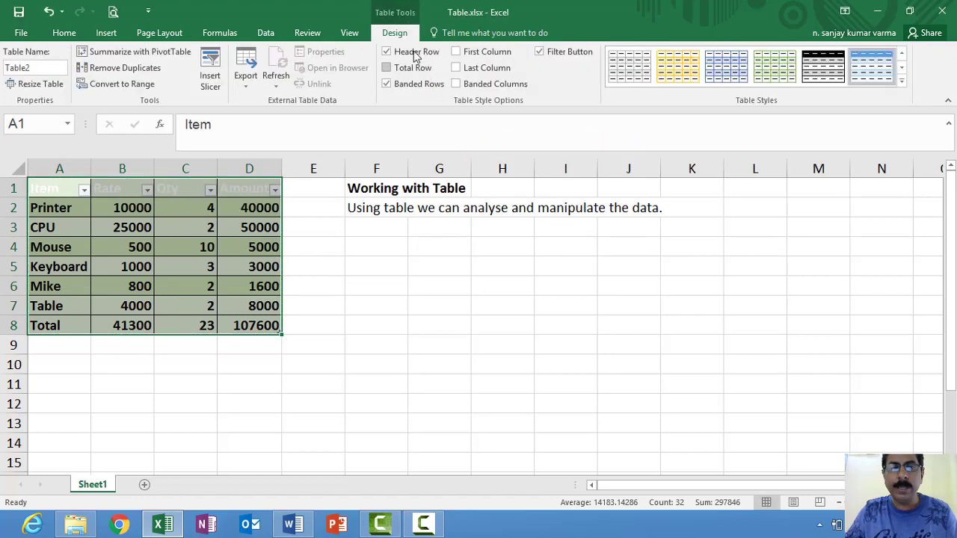
Step: Convert the new Table2 back to a normal range
click(258, 266)
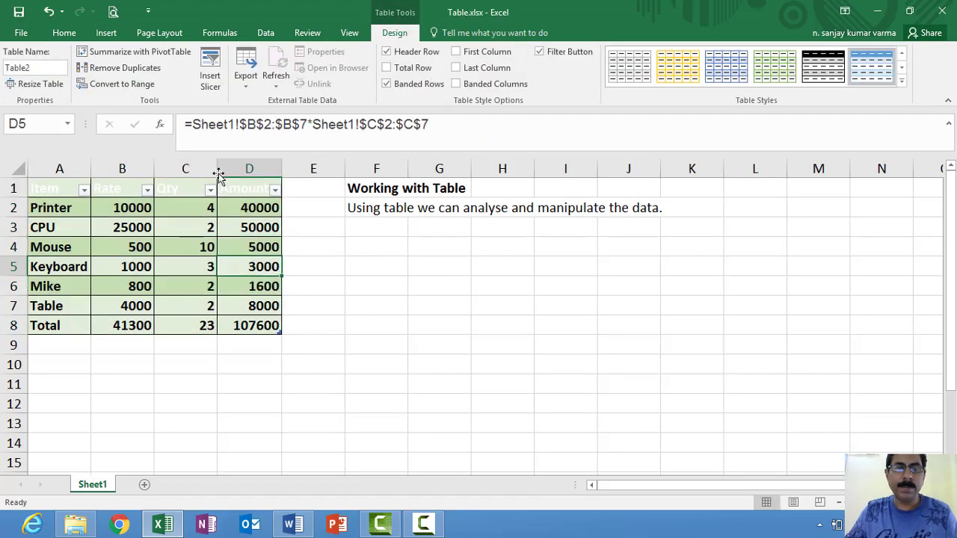
click(120, 84)
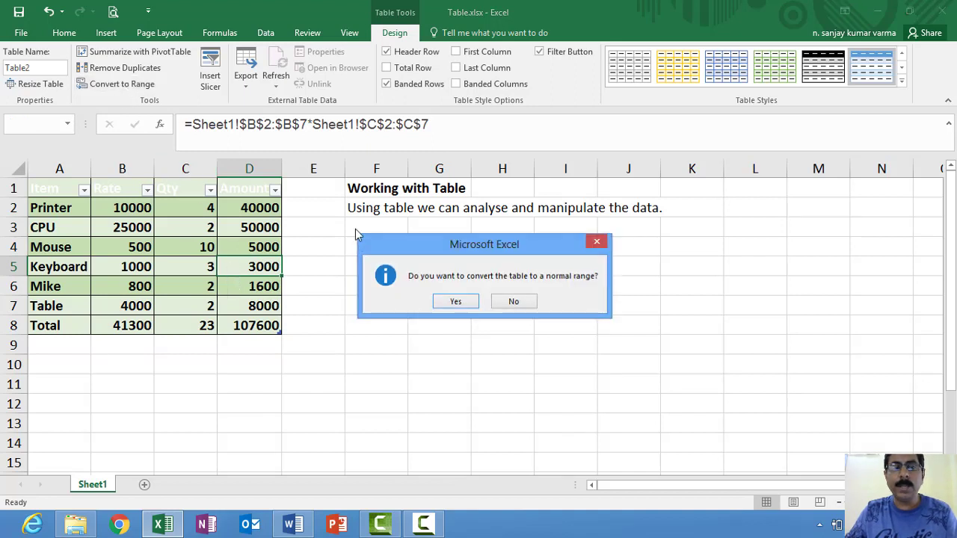
click(447, 303)
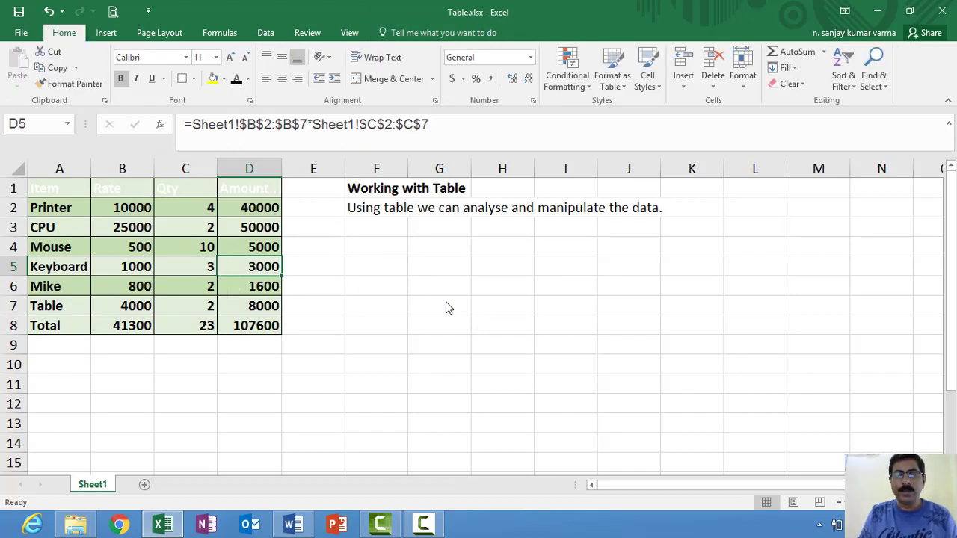